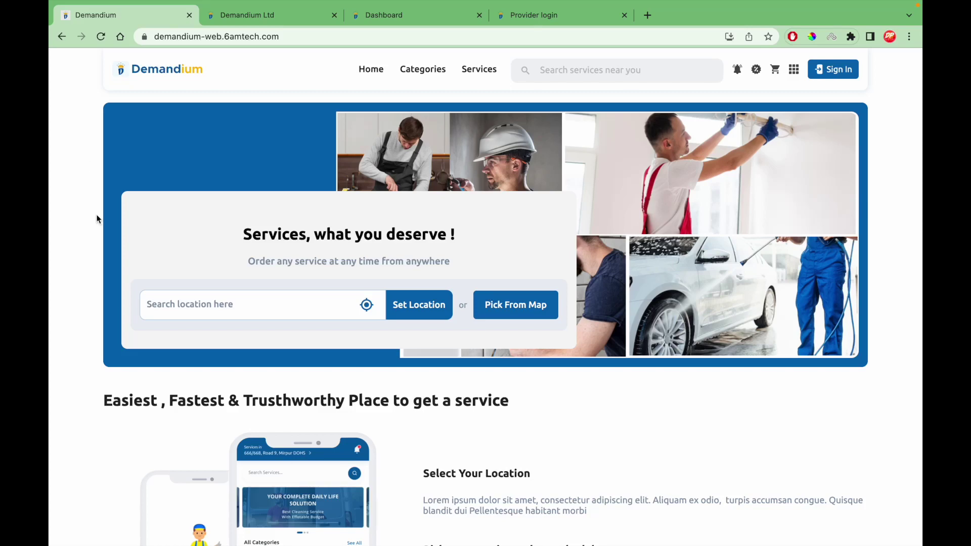
Scroll through the customer home page before choosing a service location
scroll(93, 293, "down", 3)
scroll(91, 294, "down", 2)
scroll(91, 294, "down", 1)
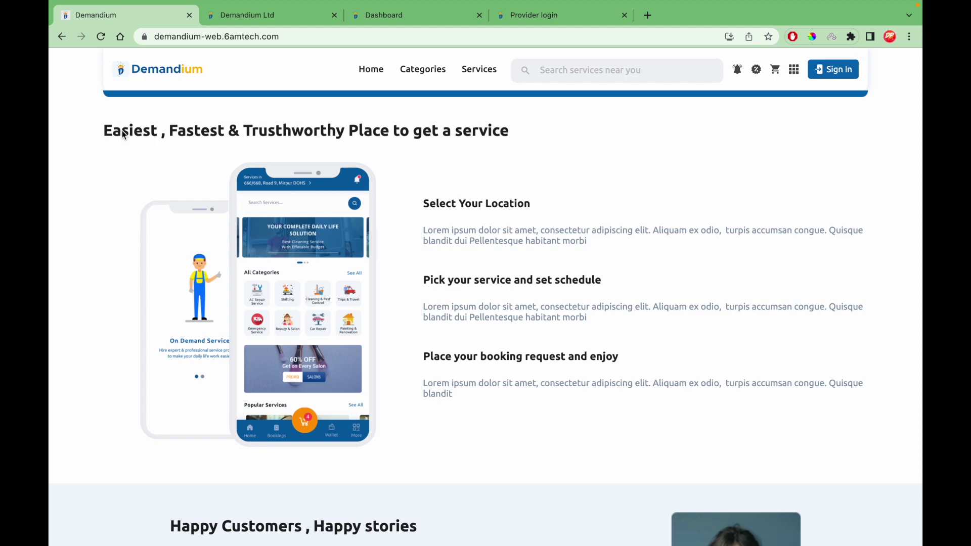
scroll(114, 178, "down", 5)
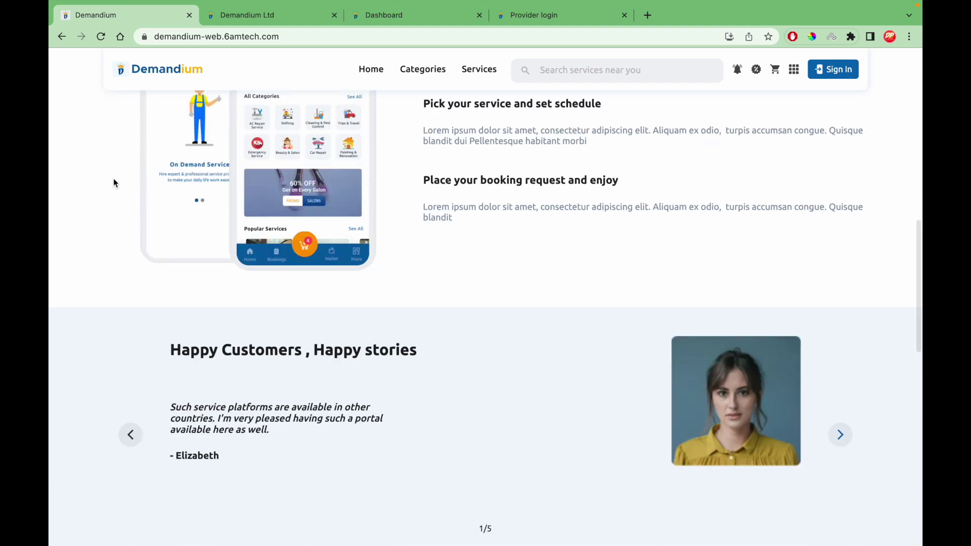
scroll(113, 178, "down", 5)
scroll(114, 178, "down", 5)
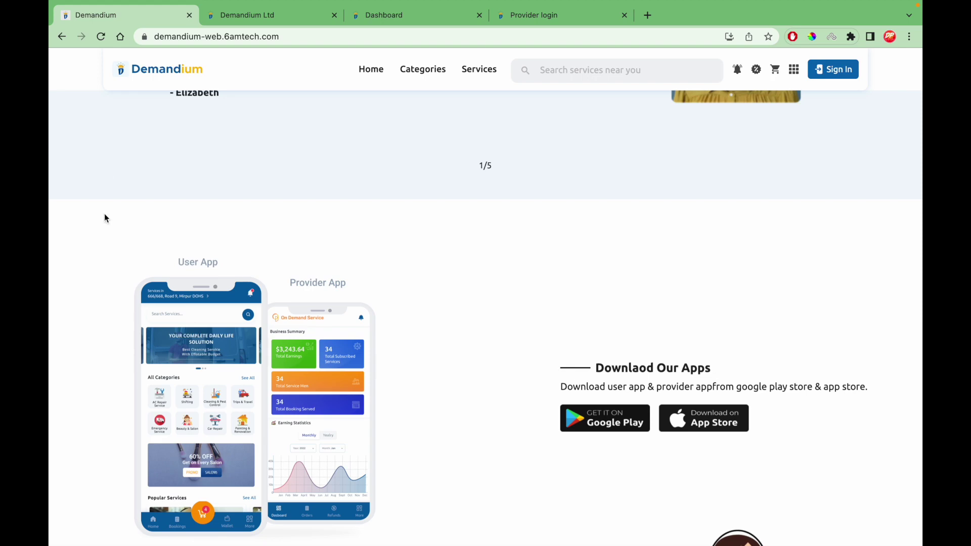
scroll(117, 203, "up", 2)
scroll(117, 201, "up", 5)
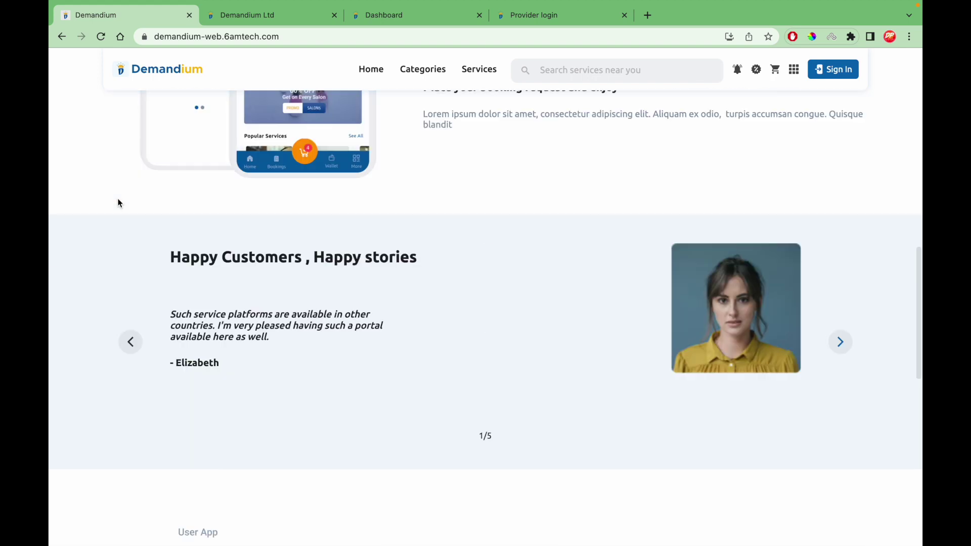
scroll(118, 201, "up", 8)
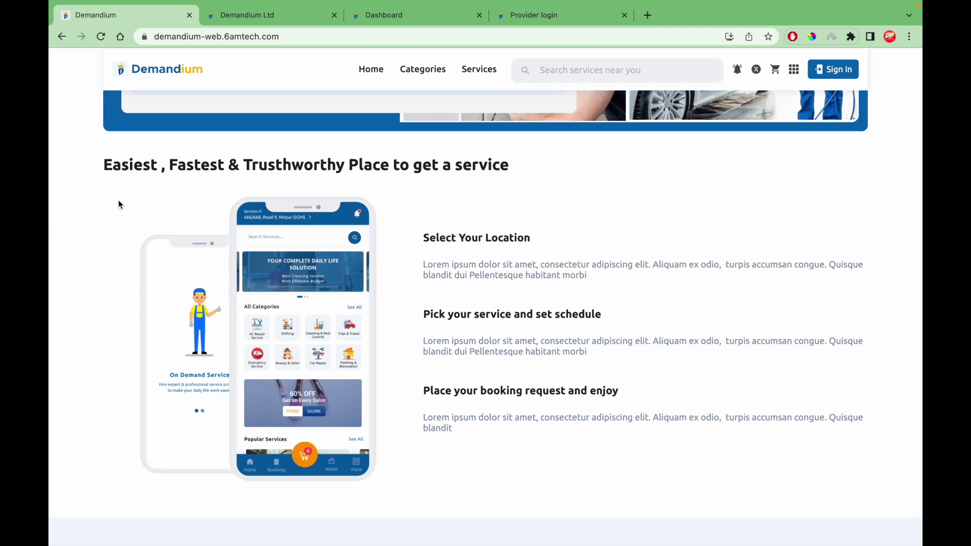
scroll(119, 203, "down", 6)
scroll(118, 202, "up", 4)
scroll(118, 203, "up", 4)
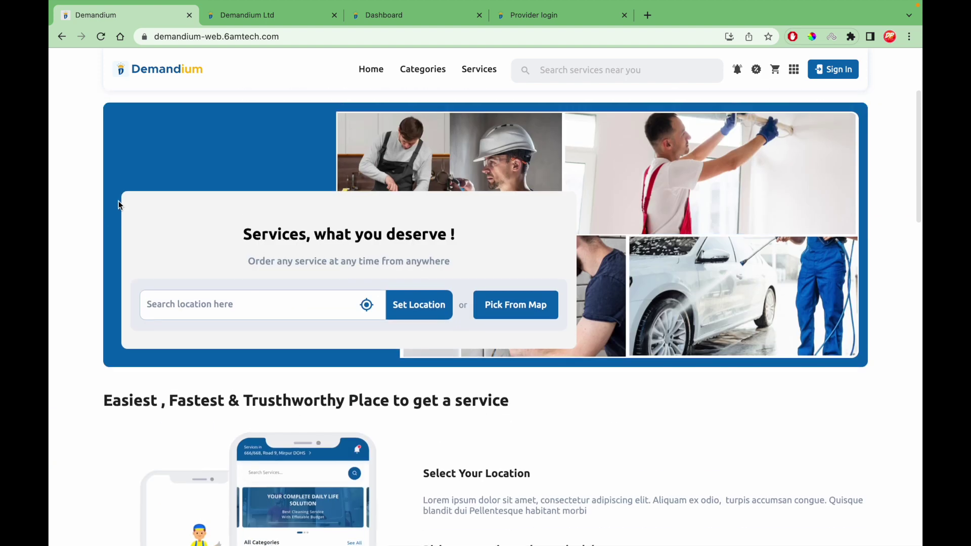
scroll(119, 202, "down", 7)
scroll(118, 203, "down", 3)
scroll(119, 202, "down", 2)
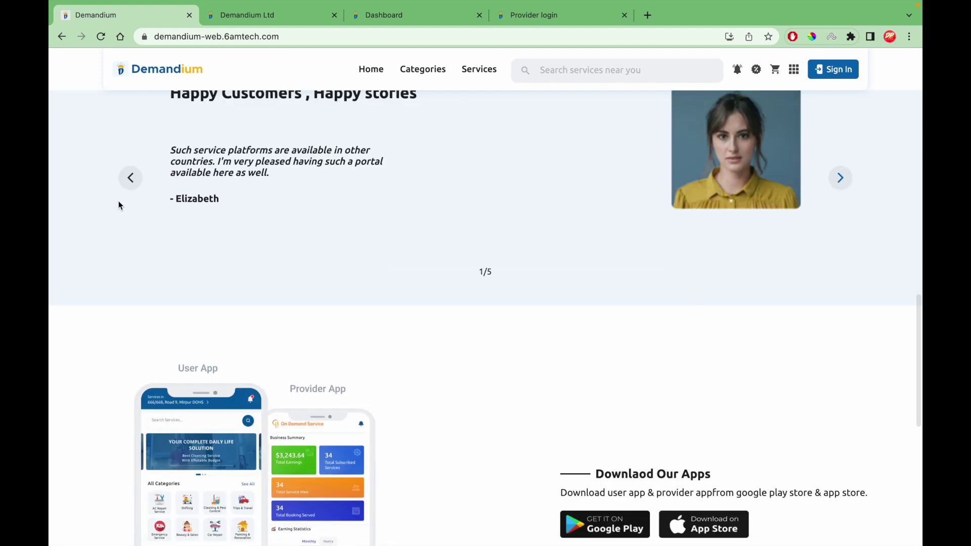
scroll(112, 224, "down", 4)
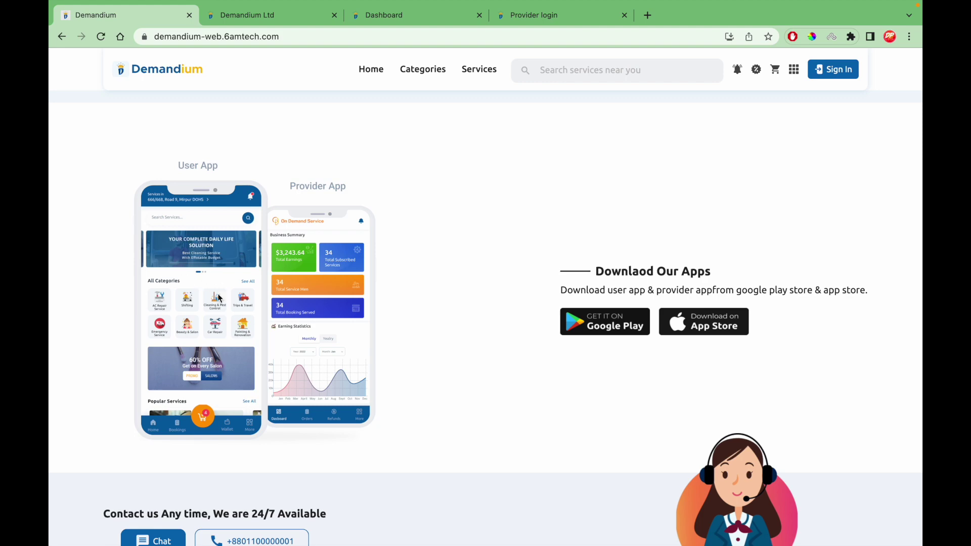
scroll(204, 284, "up", 9)
scroll(218, 313, "up", 10)
scroll(228, 342, "down", 4)
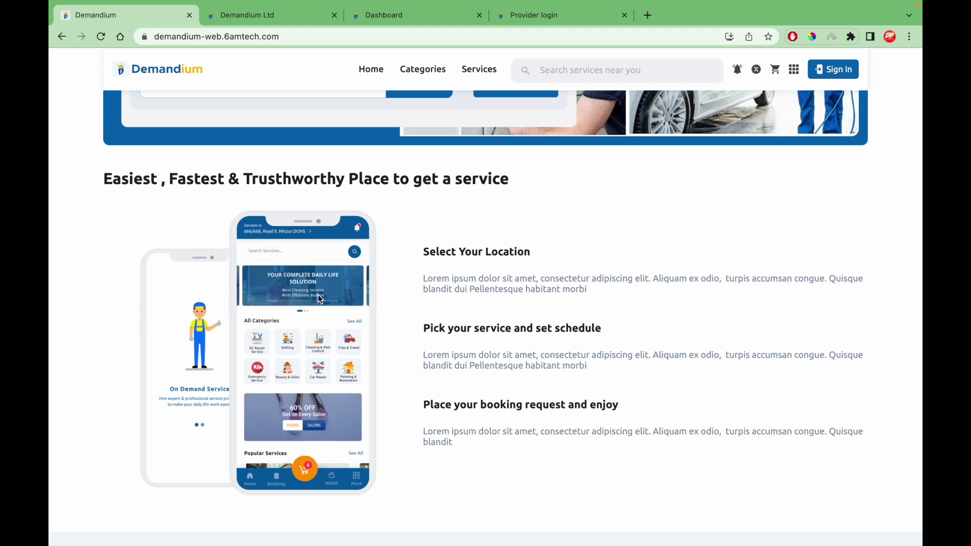
scroll(68, 369, "up", 5)
scroll(74, 282, "down", 5)
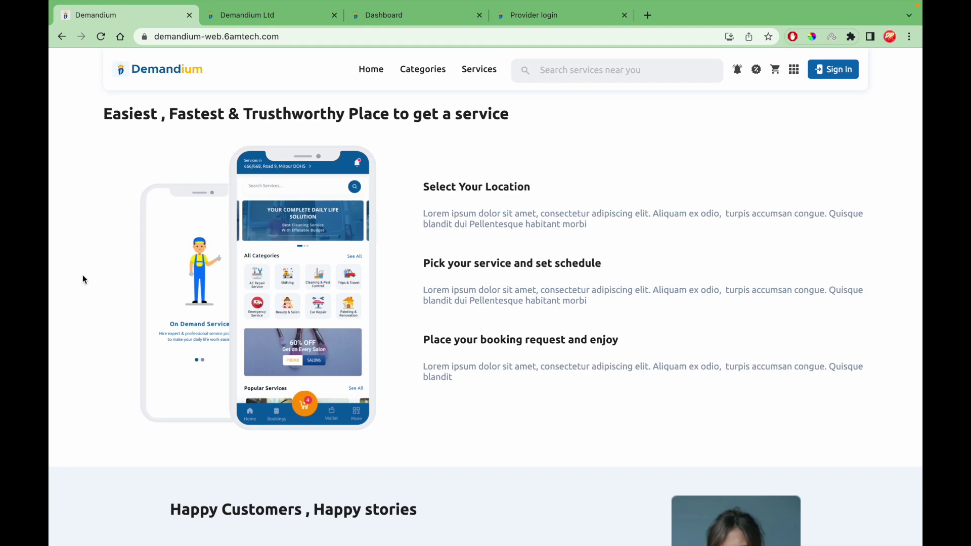
scroll(83, 277, "up", 2)
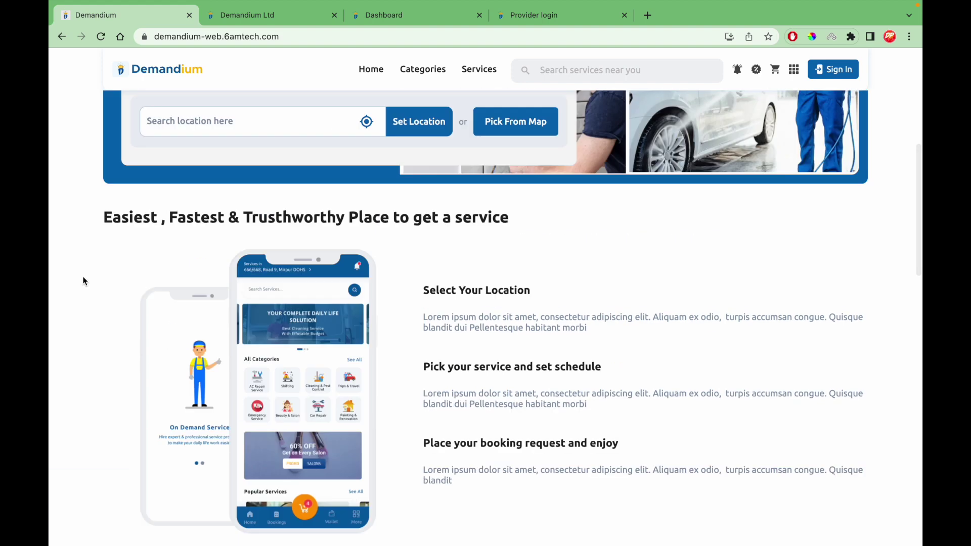
scroll(84, 282, "up", 1)
scroll(89, 299, "up", 2)
scroll(88, 298, "down", 5)
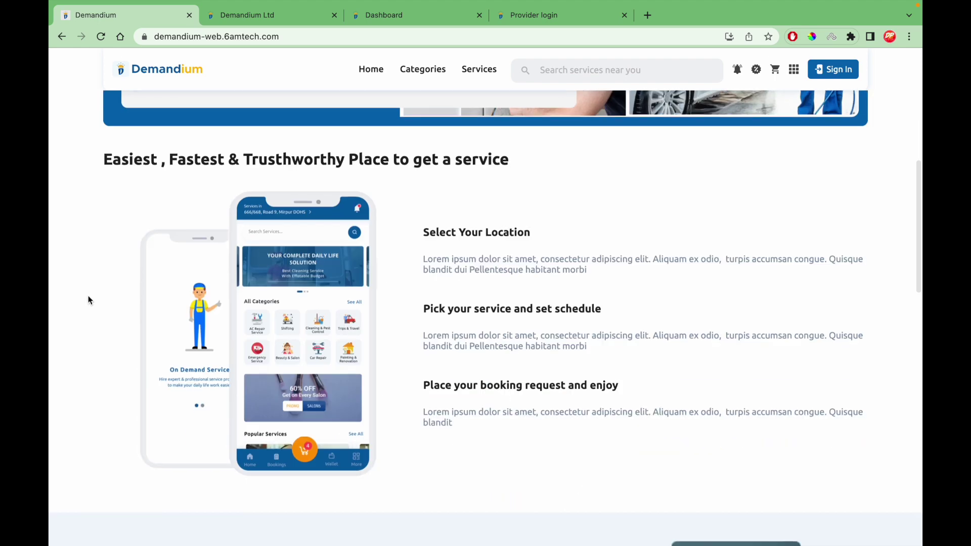
scroll(90, 314, "down", 10)
scroll(326, 359, "up", 15)
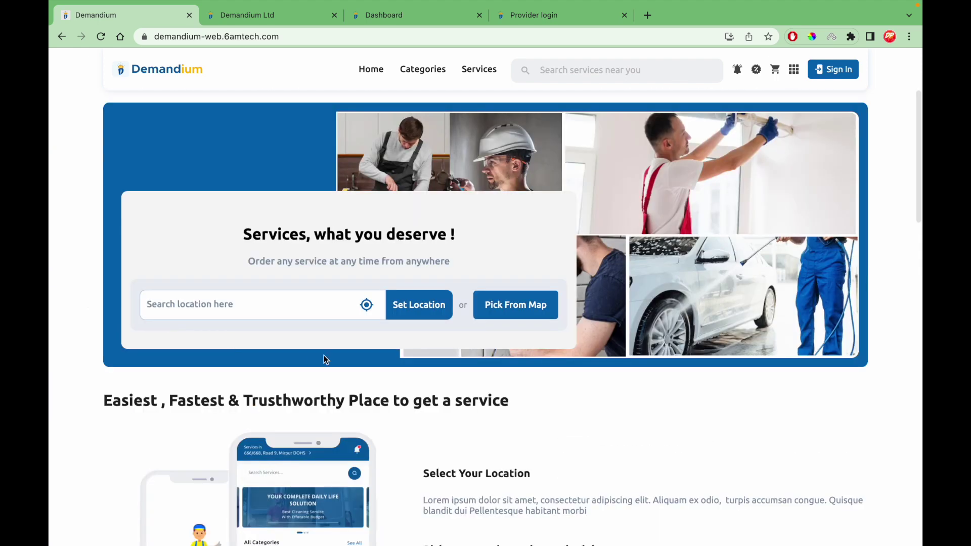
Set the service location to Delhi, India and browse the resulting categories and services
left_click(247, 309)
type("Delhi, India")
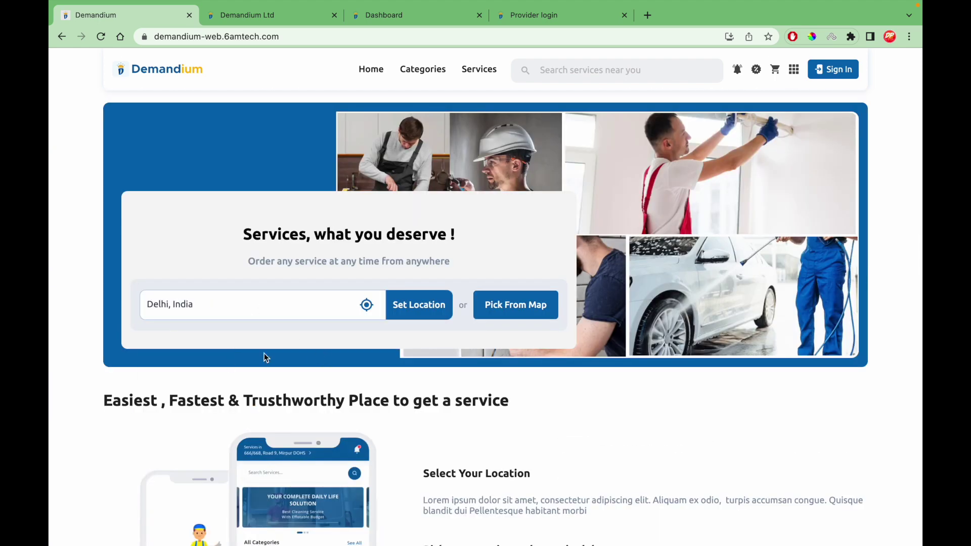
left_click(403, 309)
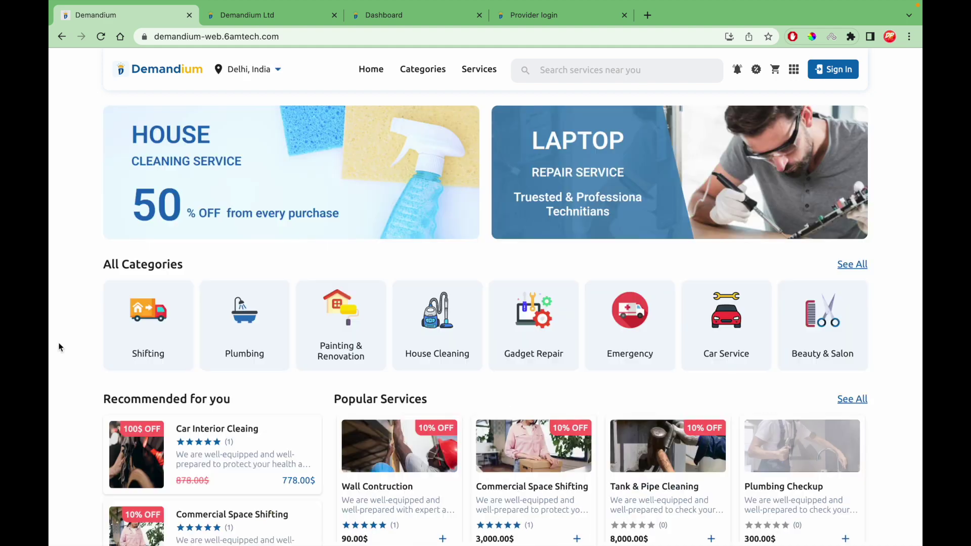
scroll(91, 344, "down", 2)
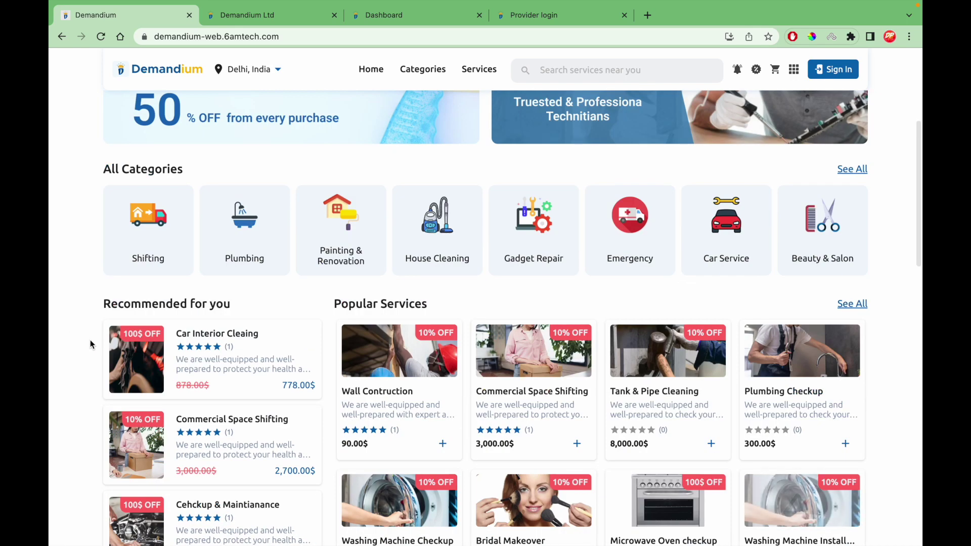
scroll(91, 344, "down", 4)
scroll(92, 344, "down", 4)
scroll(93, 343, "down", 2)
scroll(92, 343, "down", 5)
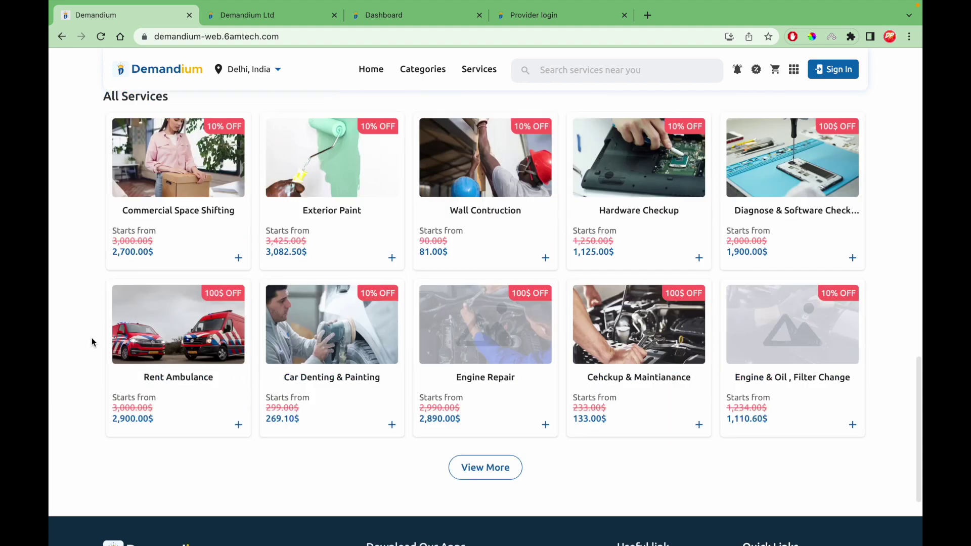
scroll(96, 339, "down", 3)
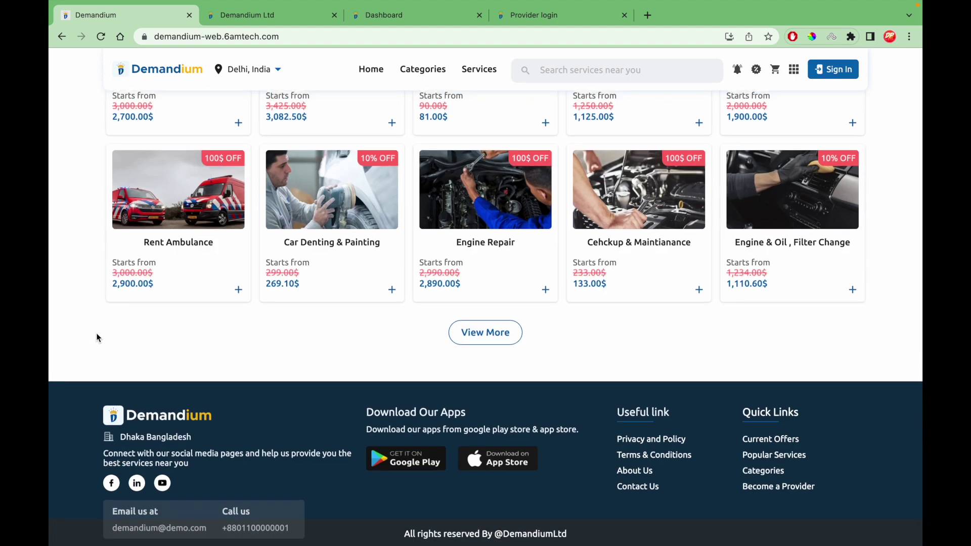
scroll(98, 338, "up", 10)
scroll(97, 338, "up", 8)
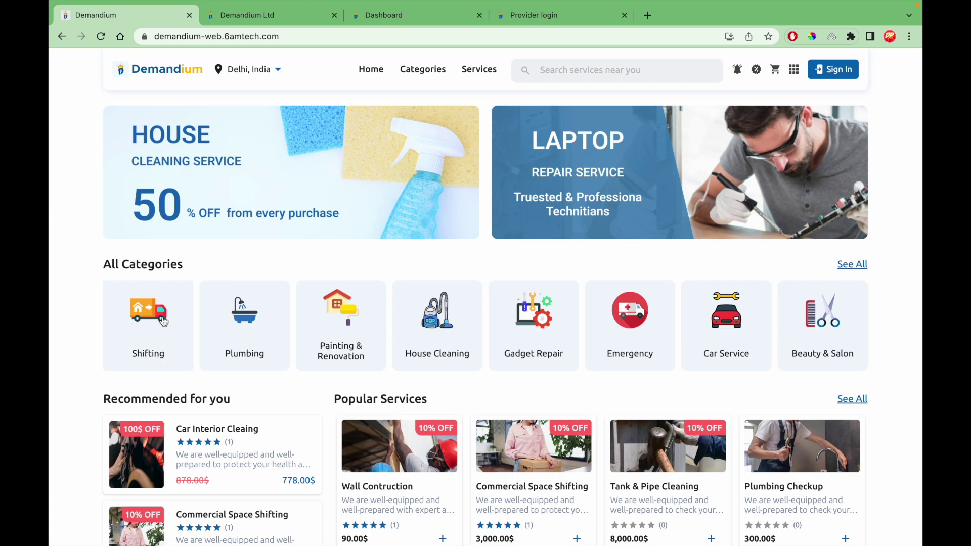
left_click(278, 10)
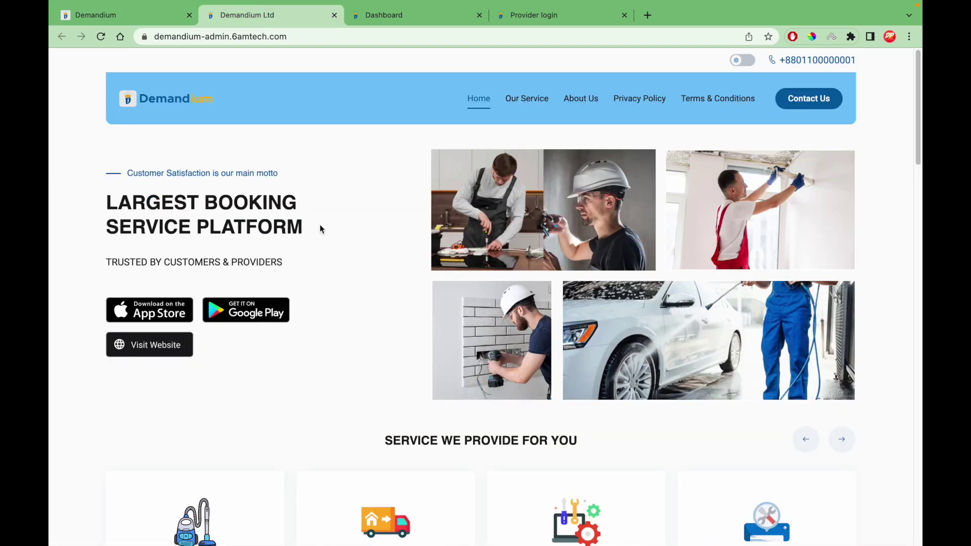
Scroll through the Demandium Ltd public landing page
scroll(348, 326, "down", 6)
scroll(348, 326, "down", 5)
scroll(348, 325, "down", 5)
scroll(347, 325, "down", 4)
scroll(348, 326, "up", 10)
scroll(347, 328, "up", 10)
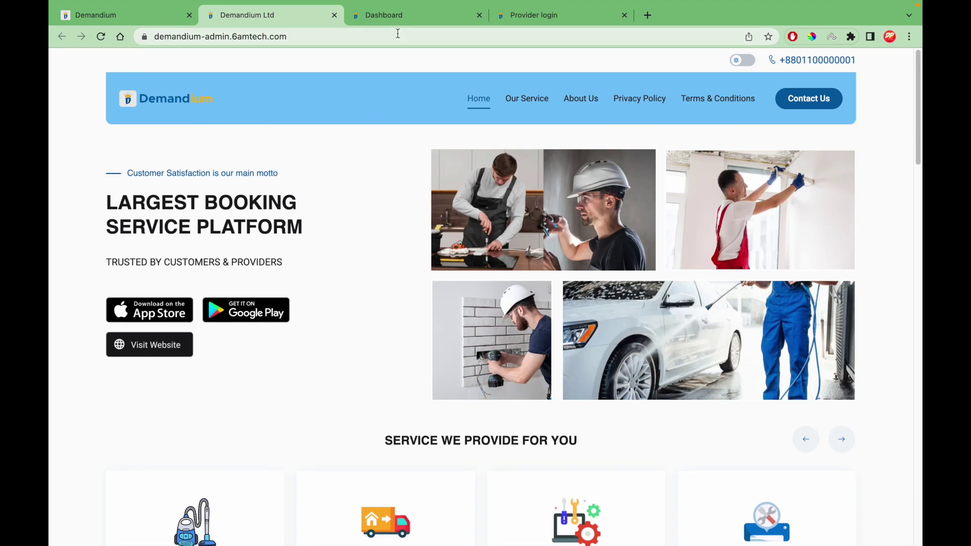
Switch to the admin dashboard to view commission earning, total earning, customers and providers
left_click(399, 23)
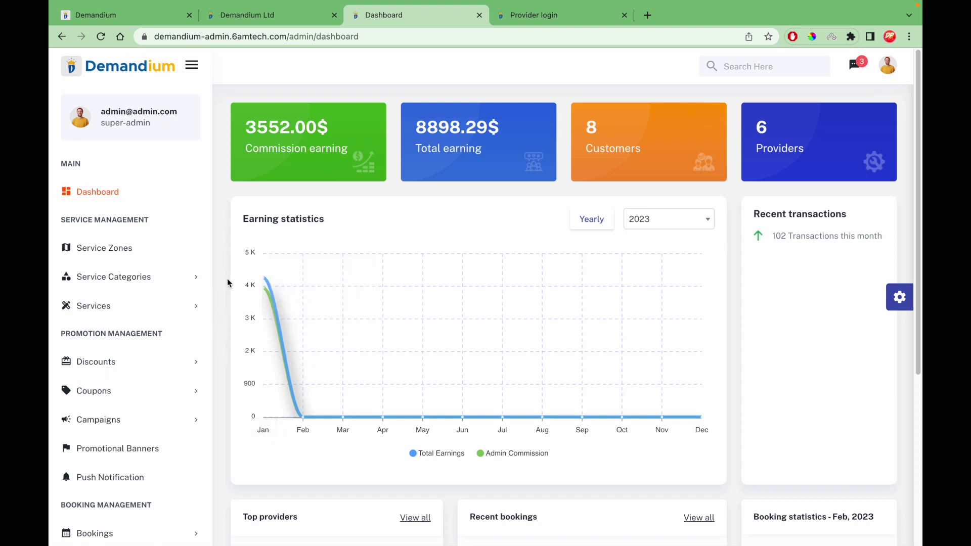
scroll(147, 334, "down", 10)
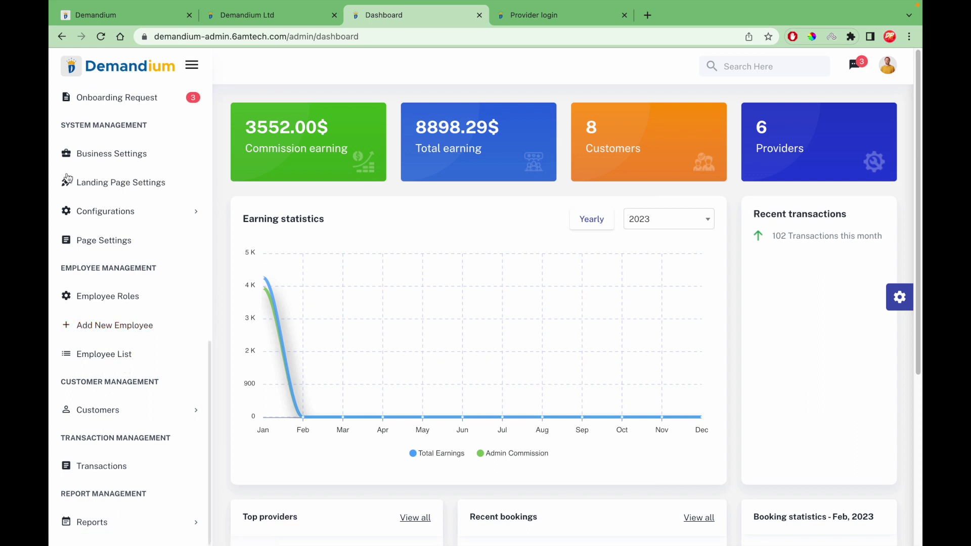
left_click(122, 159)
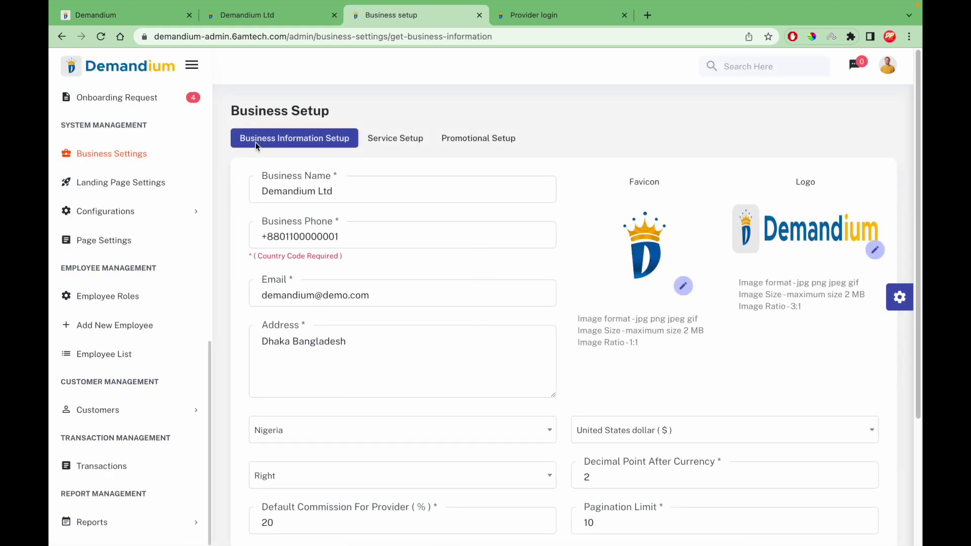
Show Promotional Setup, where Provider bears normal, campaign and coupon discount costs
scroll(347, 189, "down", 3)
scroll(353, 176, "up", 3)
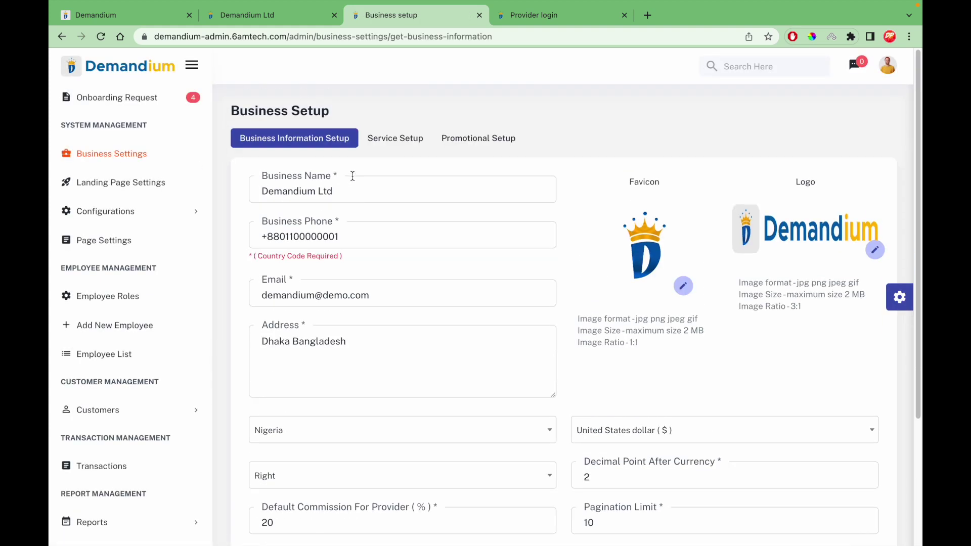
scroll(359, 237, "down", 1)
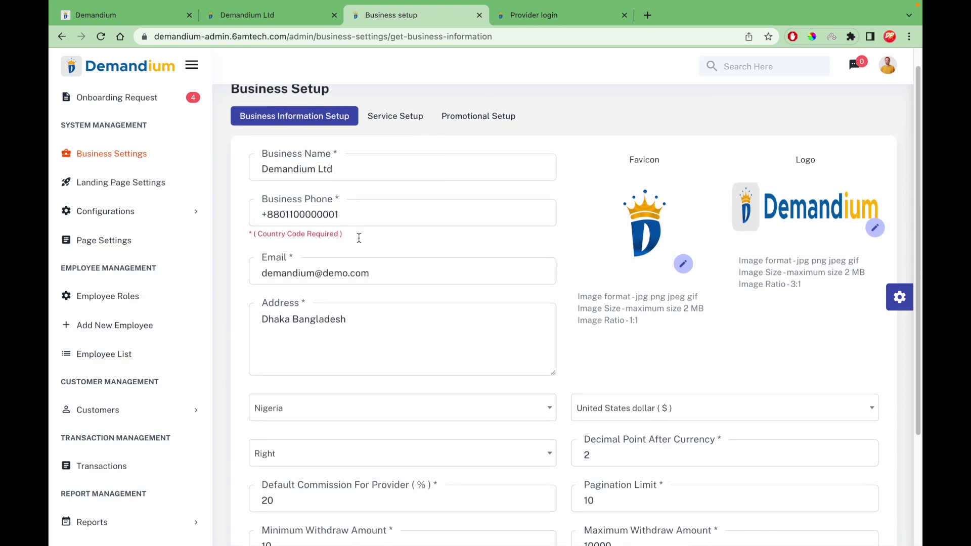
scroll(397, 263, "down", 3)
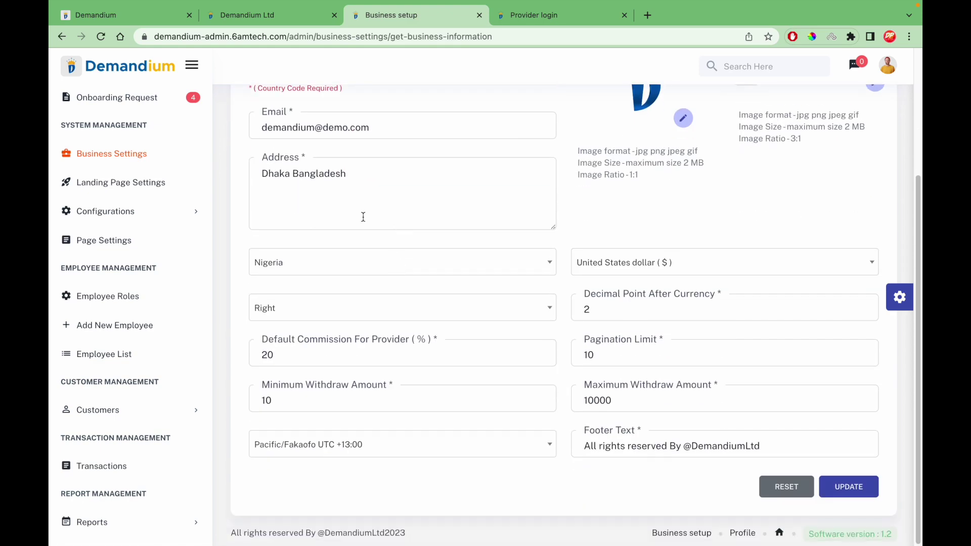
scroll(581, 324, "up", 3)
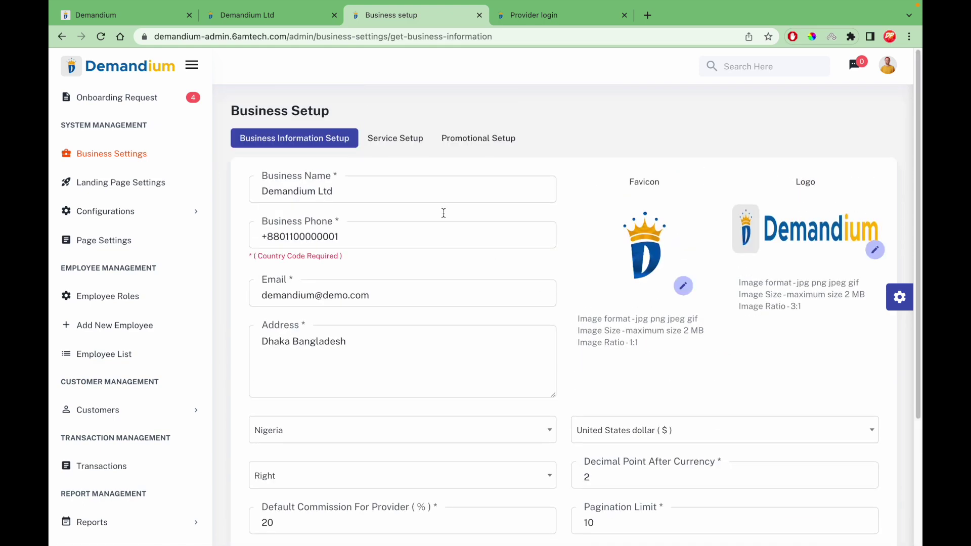
left_click(409, 143)
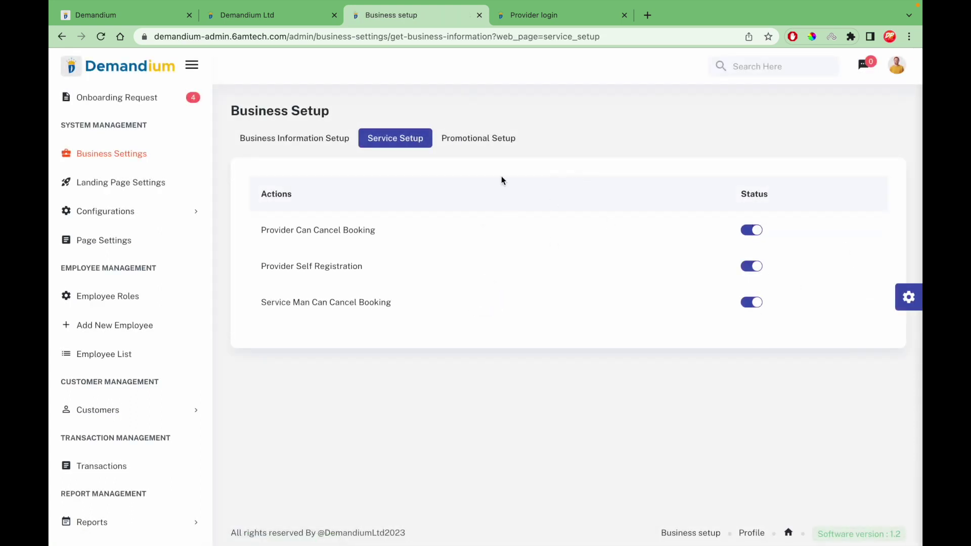
left_click(480, 143)
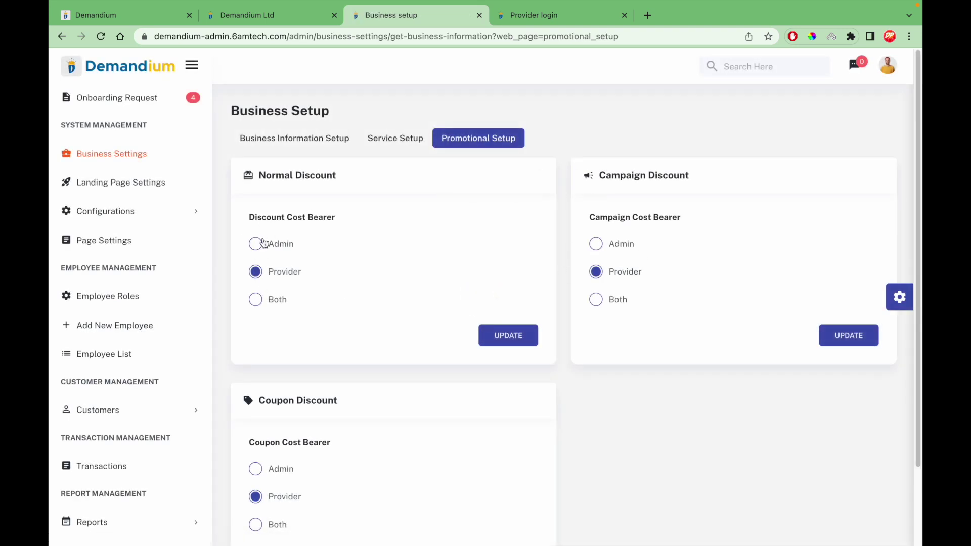
scroll(152, 213, "up", 5)
scroll(146, 172, "down", 5)
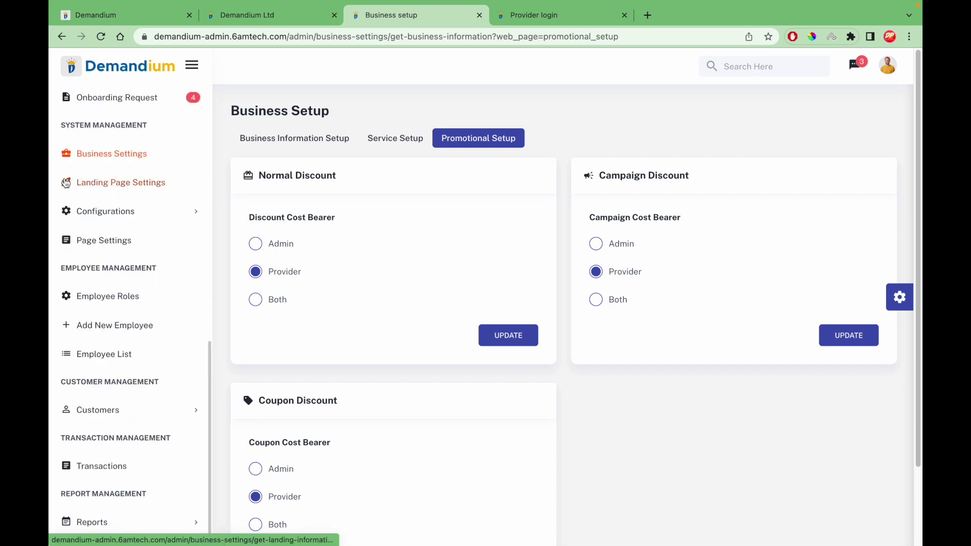
Compare the Landing Page Setup fields such as Top Title against the live Demandium Ltd site
left_click(129, 185)
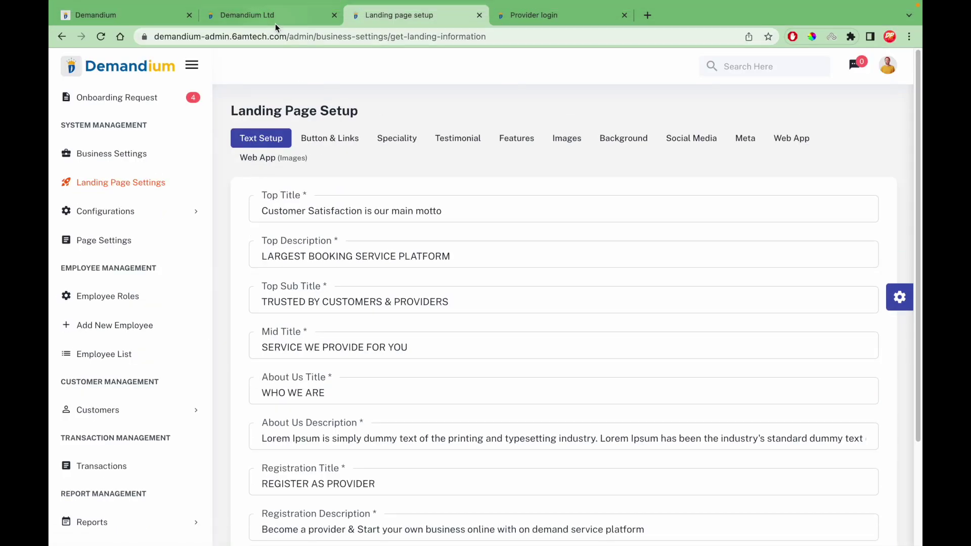
left_click(276, 20)
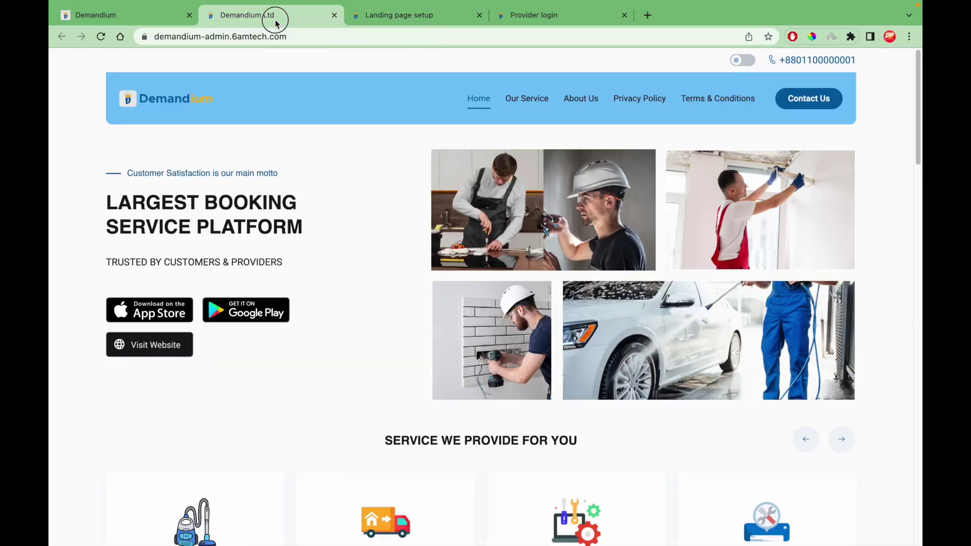
scroll(338, 292, "down", 10)
scroll(338, 293, "up", 10)
left_click(411, 22)
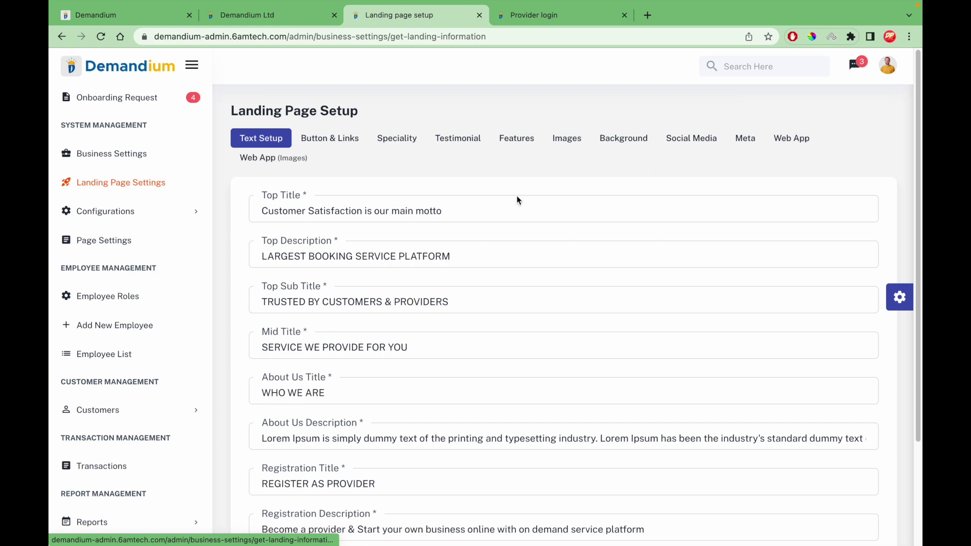
left_click(127, 212)
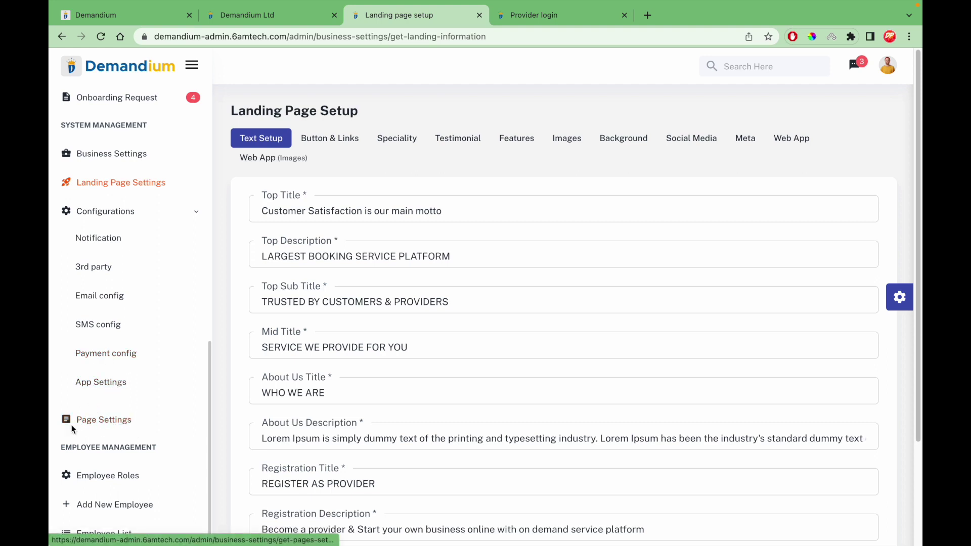
left_click(115, 426)
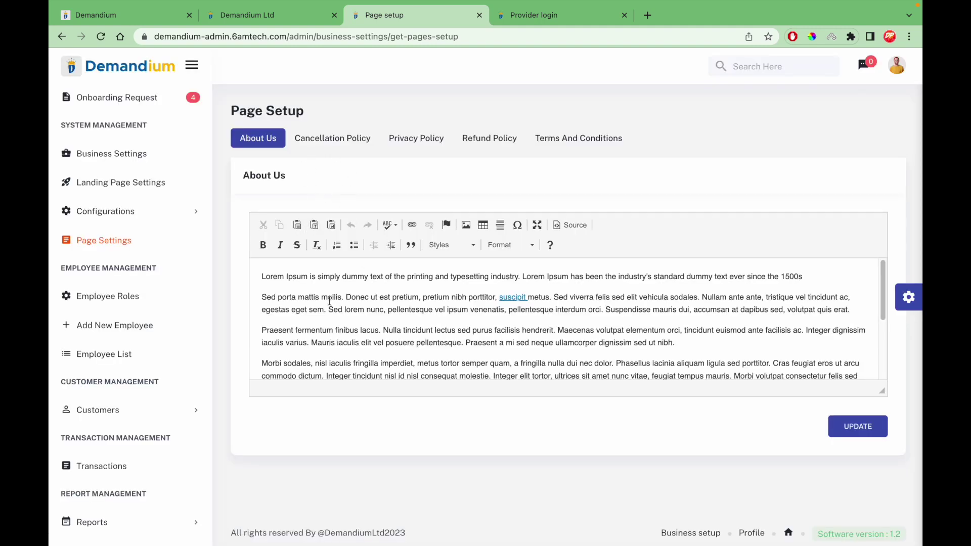
Select the About Us paragraphs, including Morbi sodales and Sed porta mattis, to review them
triple_click(330, 301)
left_click(359, 278)
triple_click(271, 364)
triple_click(393, 297)
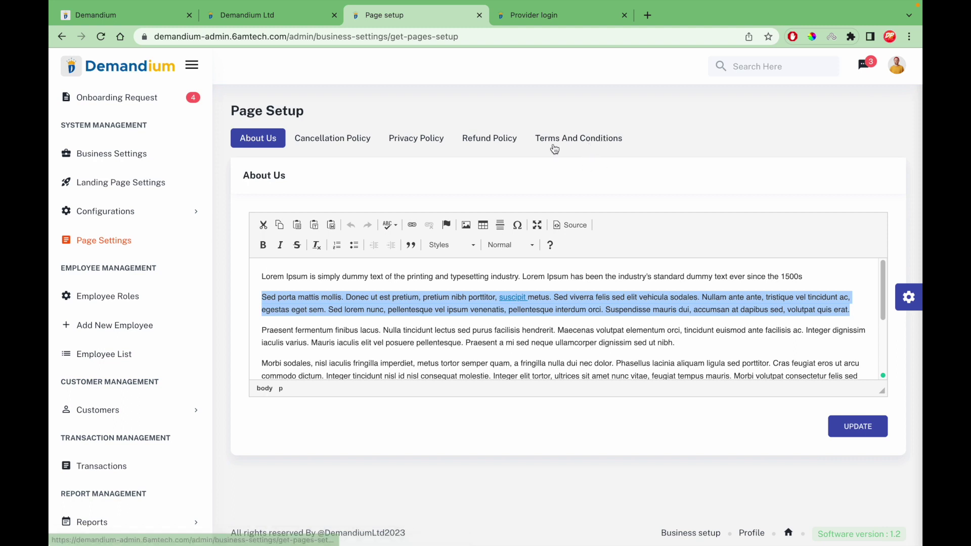
left_click(292, 310)
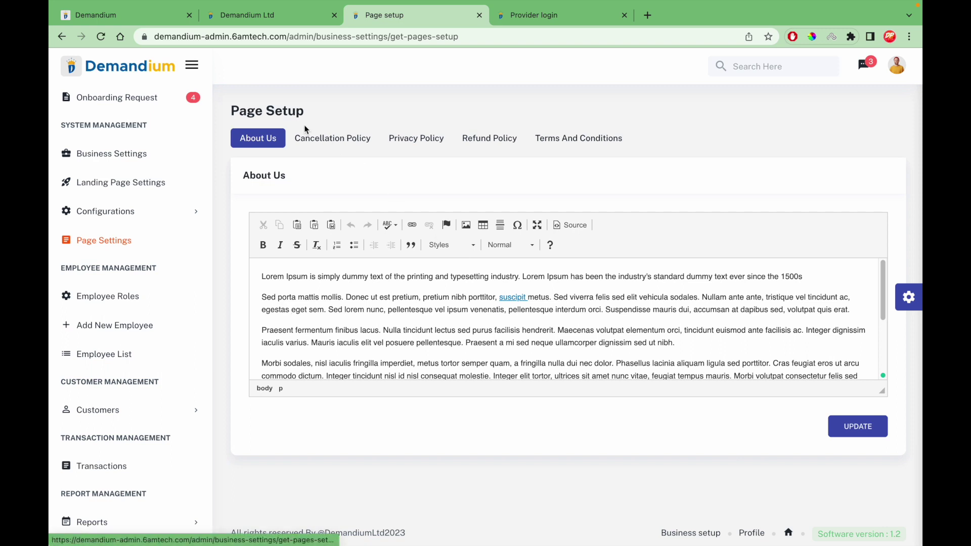
Return to the admin dashboard and scroll through its earnings summary
scroll(119, 219, "up", 5)
scroll(120, 219, "up", 5)
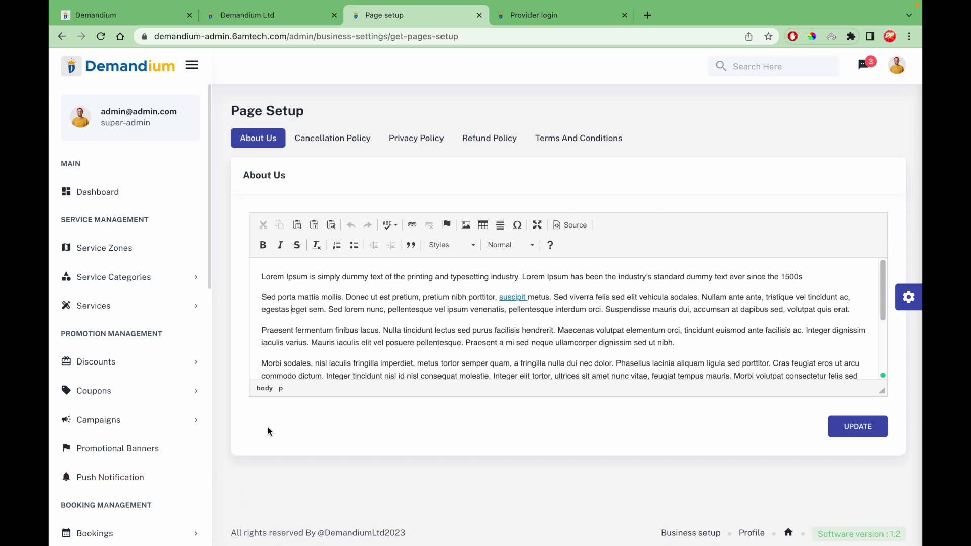
left_click(84, 191)
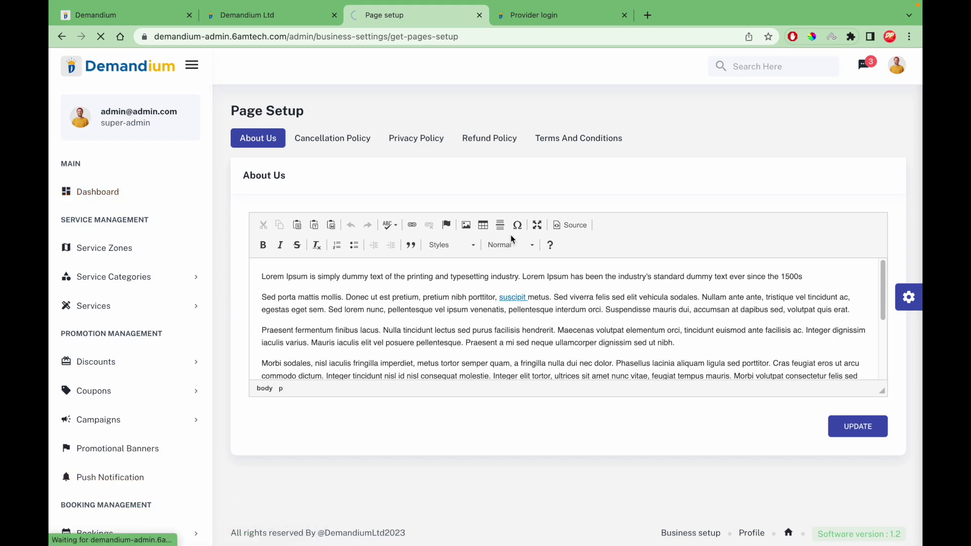
scroll(501, 358, "down", 3)
scroll(501, 358, "down", 2)
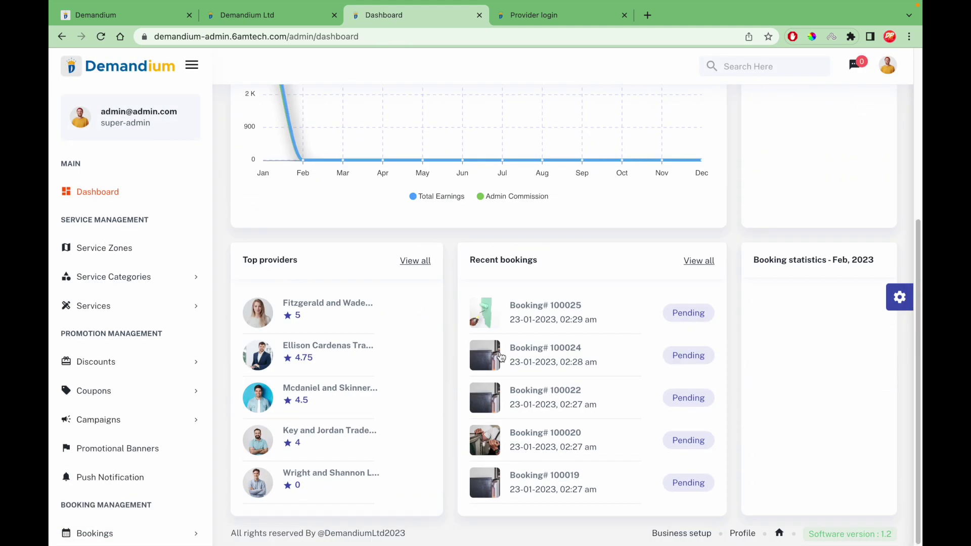
scroll(502, 358, "up", 5)
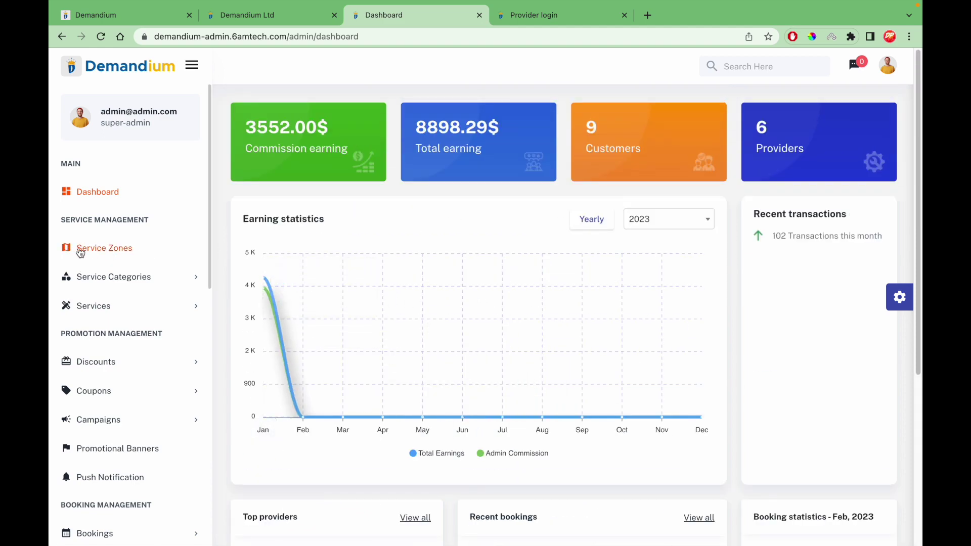
left_click(123, 257)
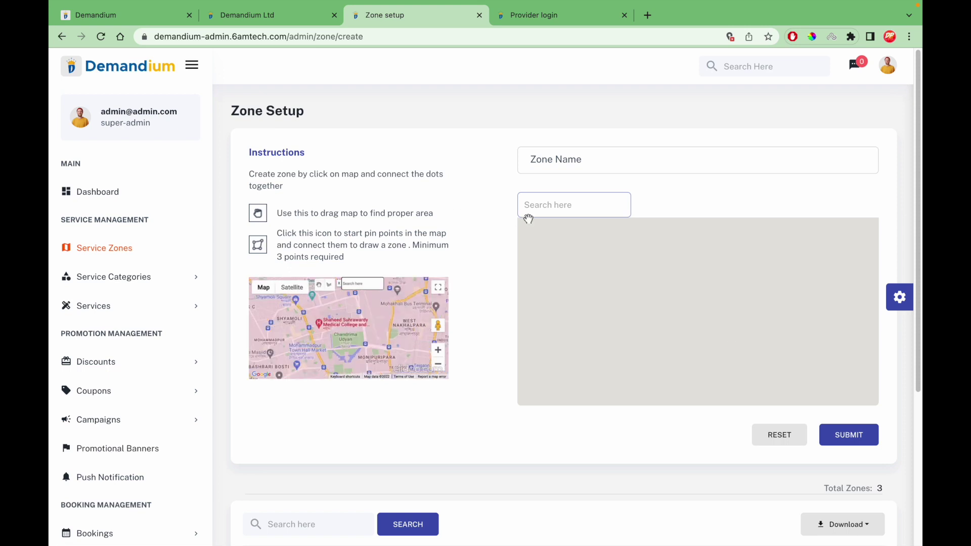
Search the zone map for 'delhi' and centre it on Delhi, India
left_click(555, 207)
type("de")
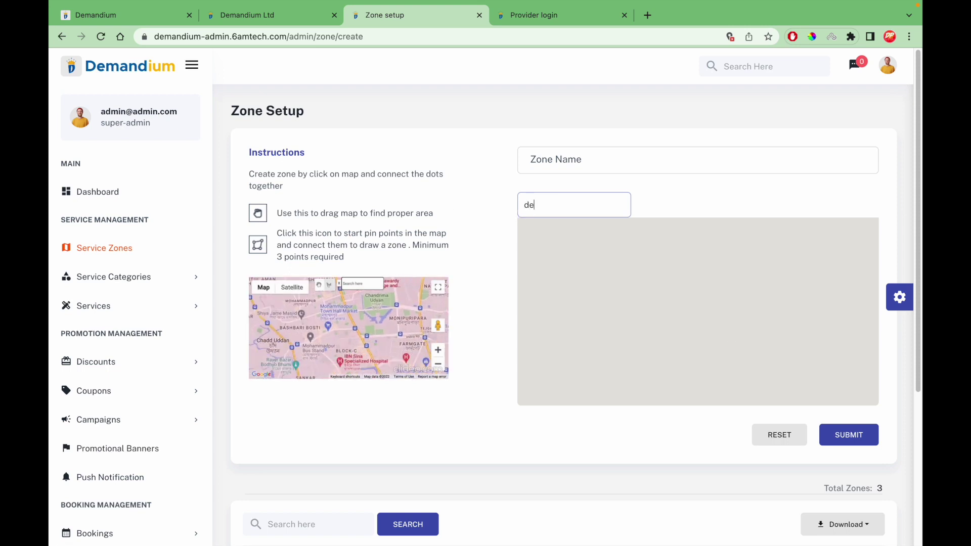
type("lhi")
left_click(580, 249)
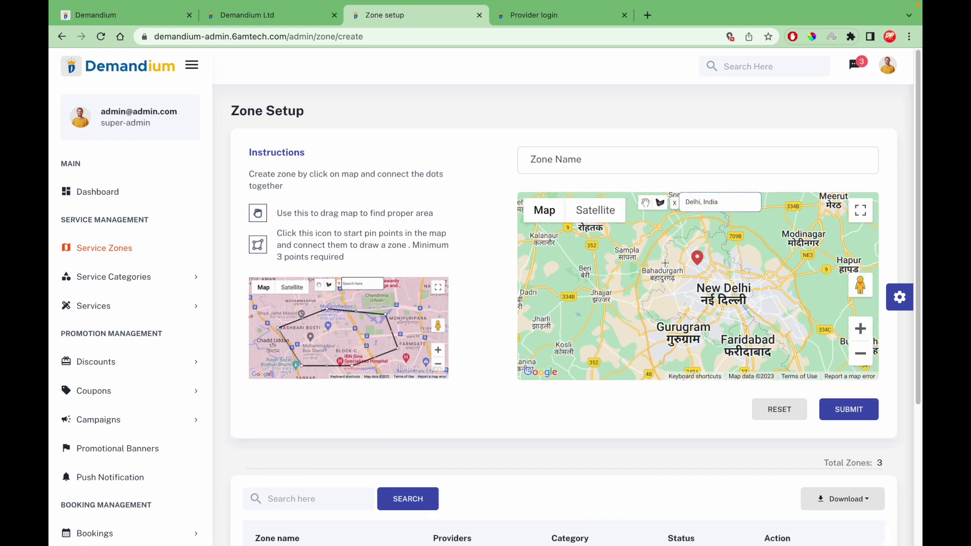
Make the zone map full screen and pan to the Agra–Aligarh area
left_click(861, 212)
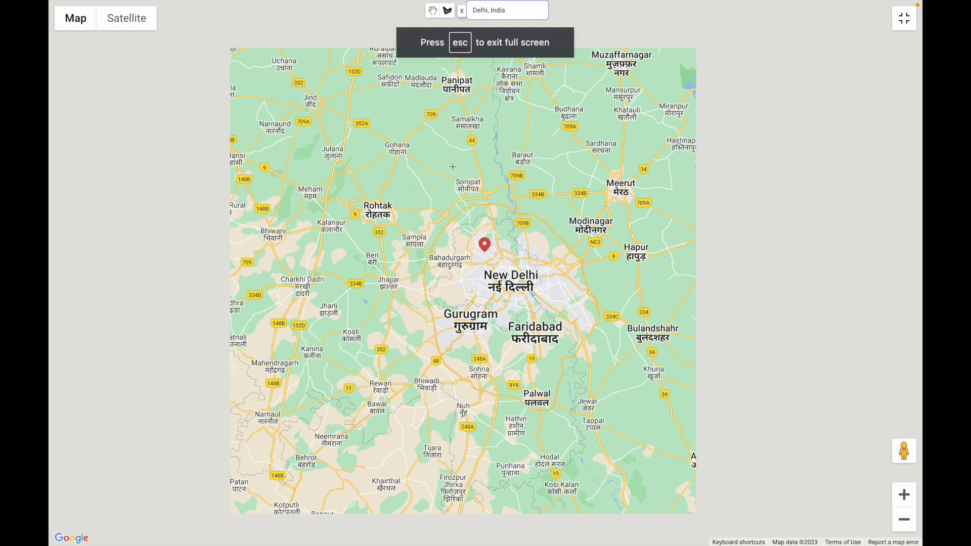
key("Up")
key("Right")
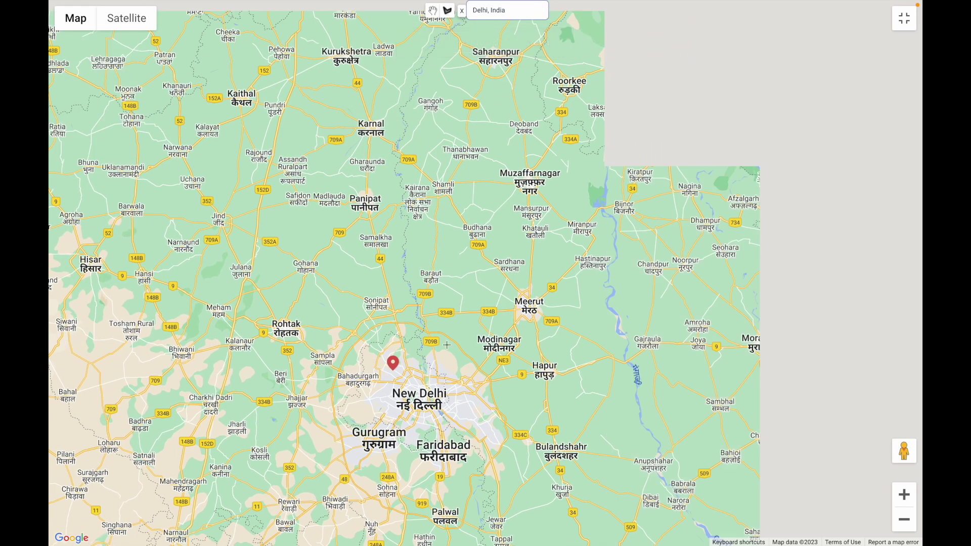
mouse_move(418, 272)
left_mouse_down()
mouse_move(453, 197)
mouse_move(479, 104)
left_mouse_up()
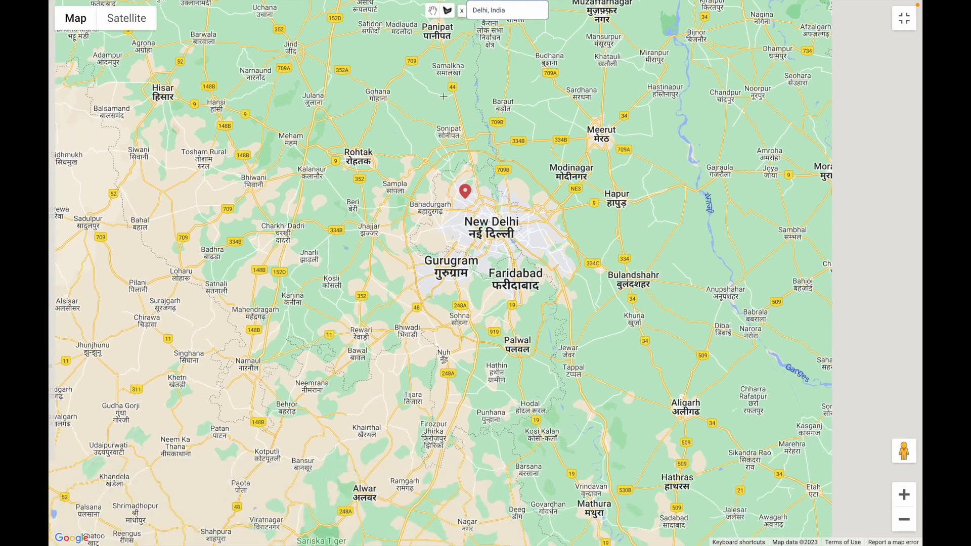
left_click_drag(542, 120, 369, 91)
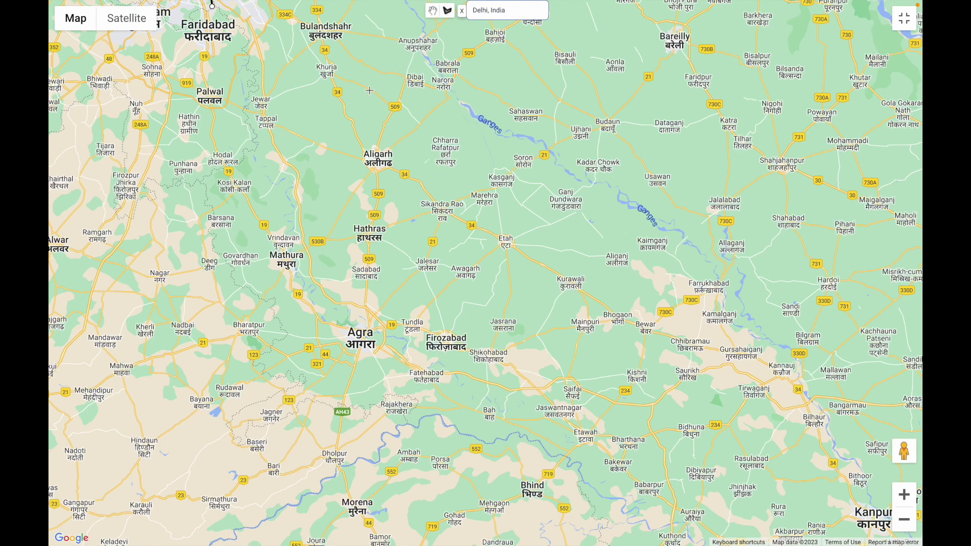
Draw a seven-corner zone polygon enclosing Aligarh, Hathras and Mathura
left_click(353, 59)
left_click(481, 100)
left_click(445, 284)
left_click(345, 276)
left_click(257, 250)
left_click(267, 161)
left_click(288, 104)
left_click(353, 59)
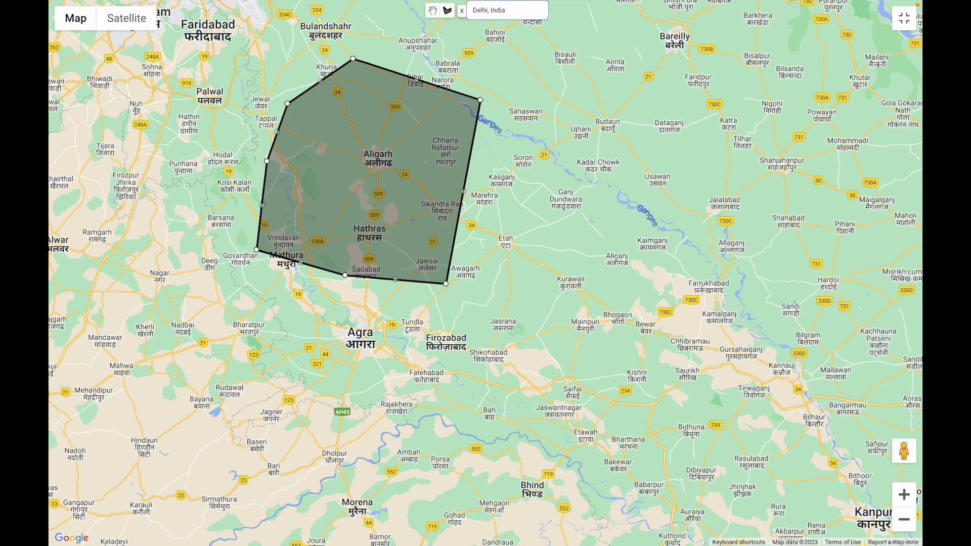
left_click(906, 23)
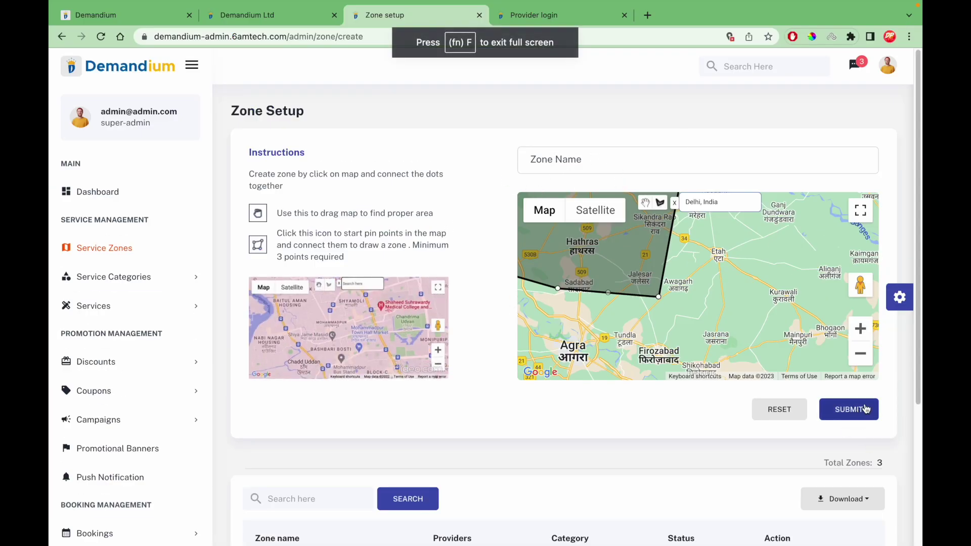
scroll(599, 433, "down", 4)
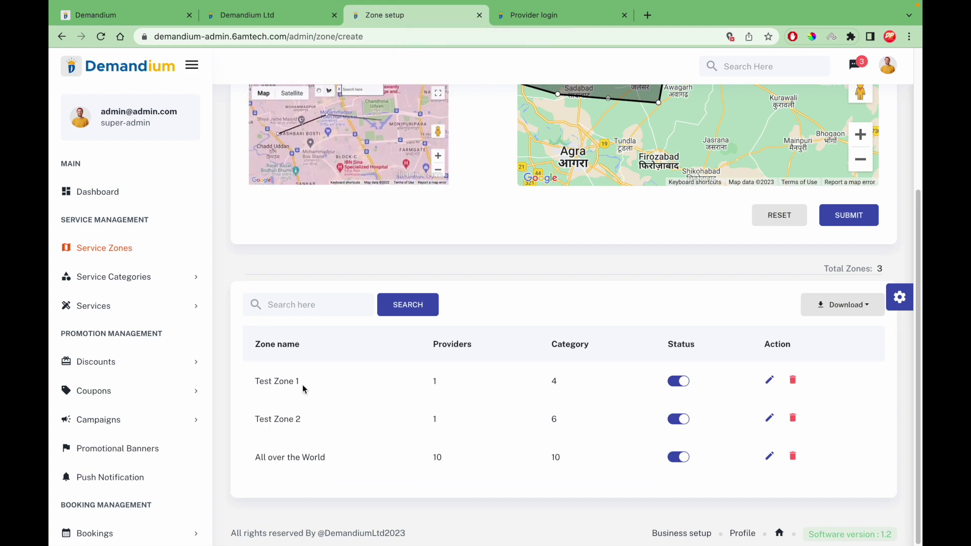
Expand Service Categories and open the Category Setup page
left_click(129, 279)
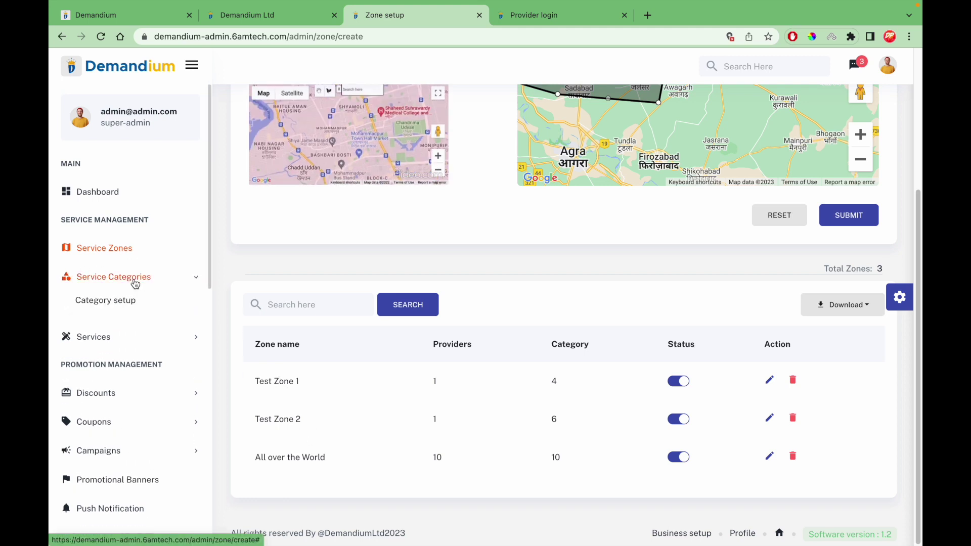
left_click(93, 306)
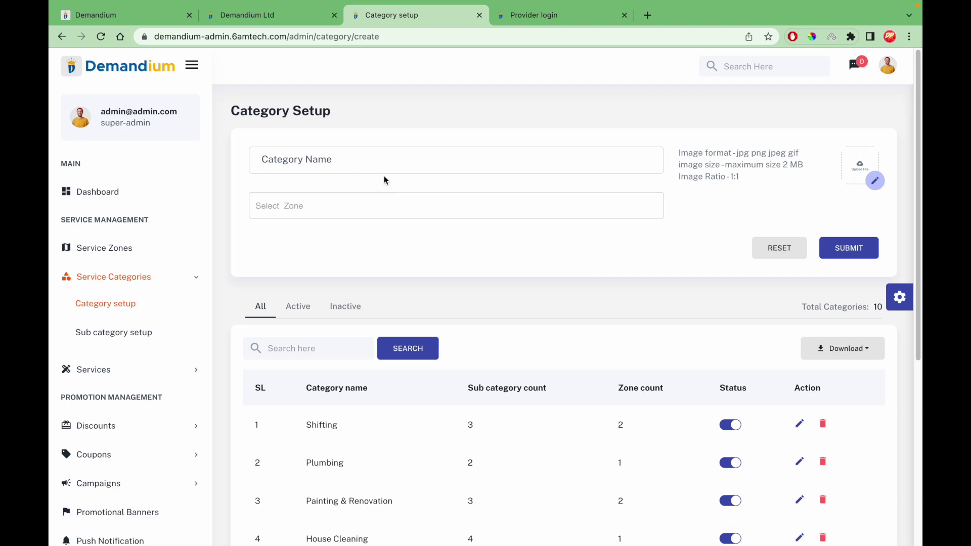
Choose All over the World, Test Zone 1 and Test Zone 2 as the category's zones
scroll(321, 349, "down", 3)
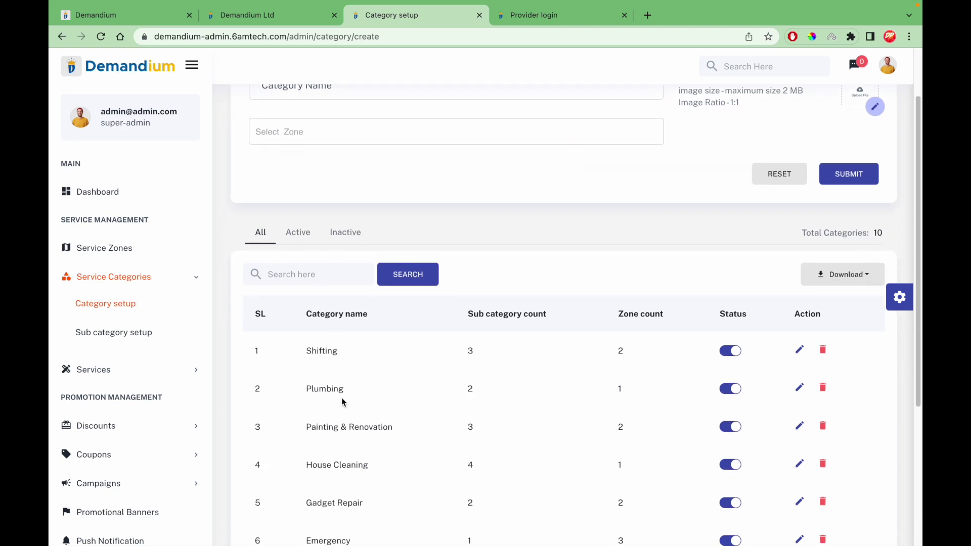
scroll(358, 436, "down", 5)
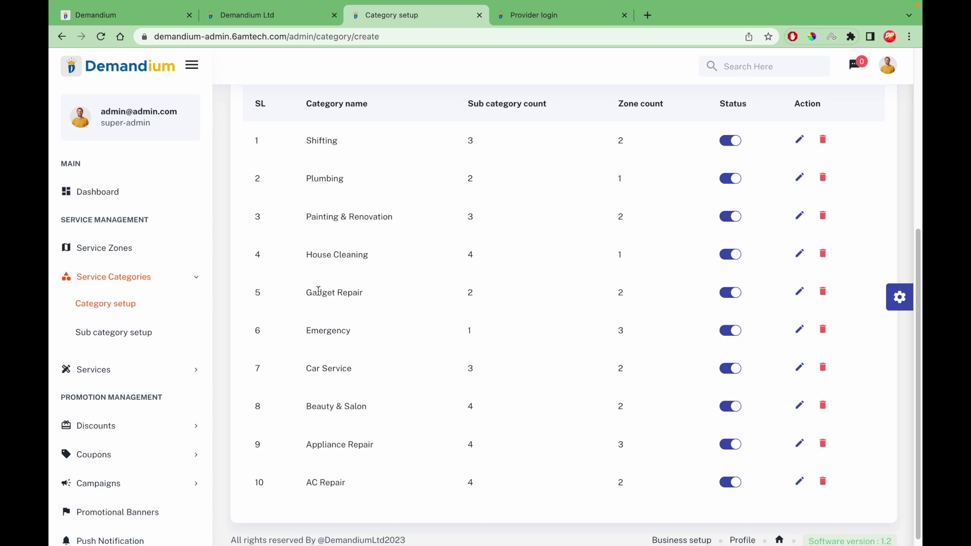
scroll(319, 299, "up", 6)
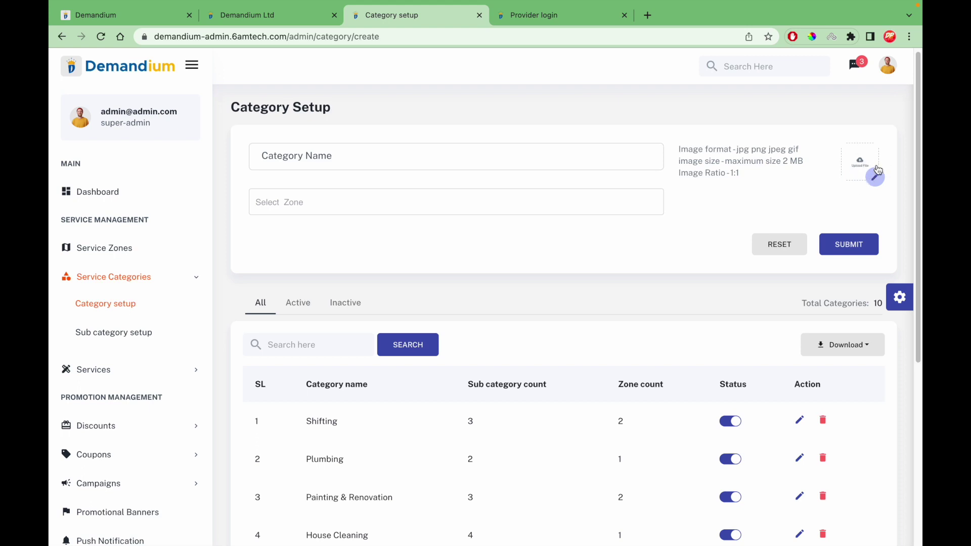
left_click(354, 204)
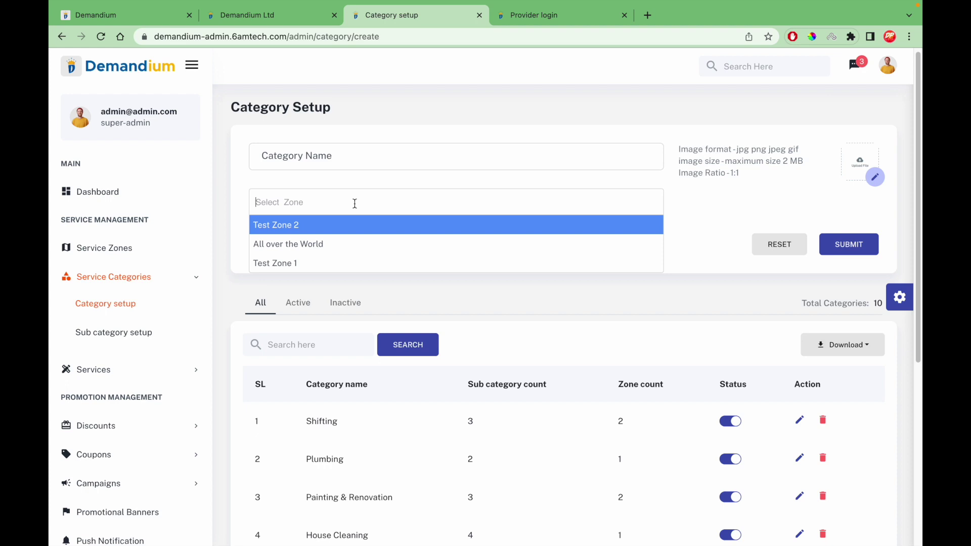
left_click(300, 246)
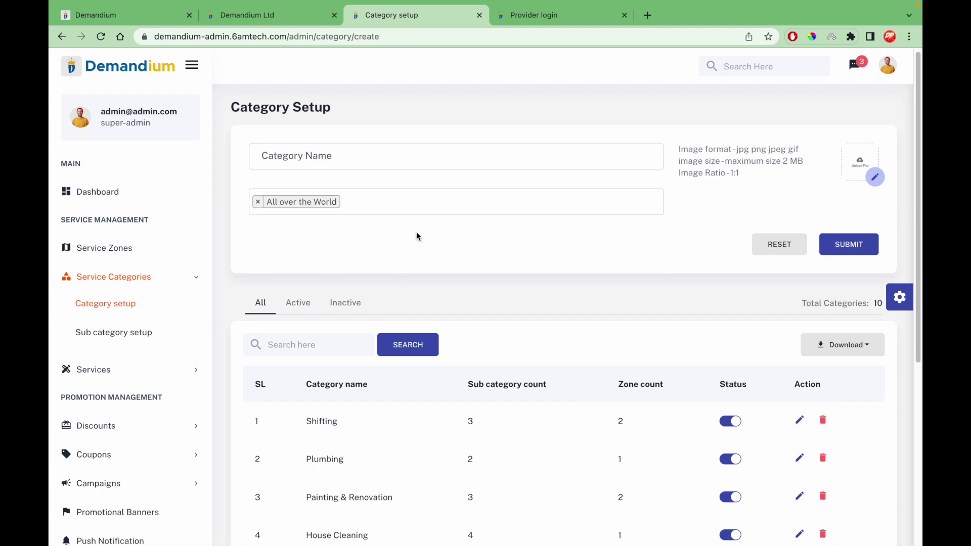
left_click(425, 204)
left_click(298, 264)
left_click(442, 205)
left_click(305, 234)
left_click(532, 203)
scroll(380, 254, "down", 4)
scroll(380, 255, "up", 4)
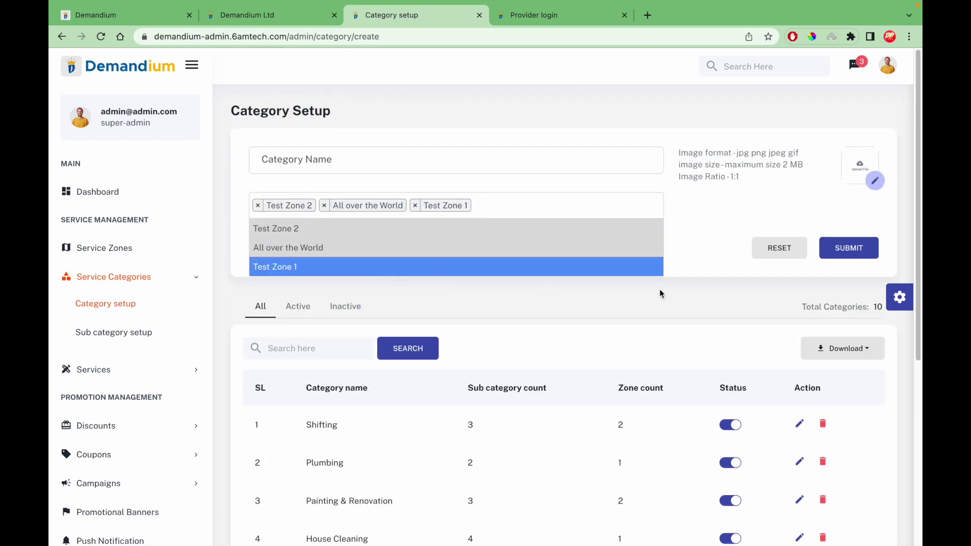
left_click(710, 282)
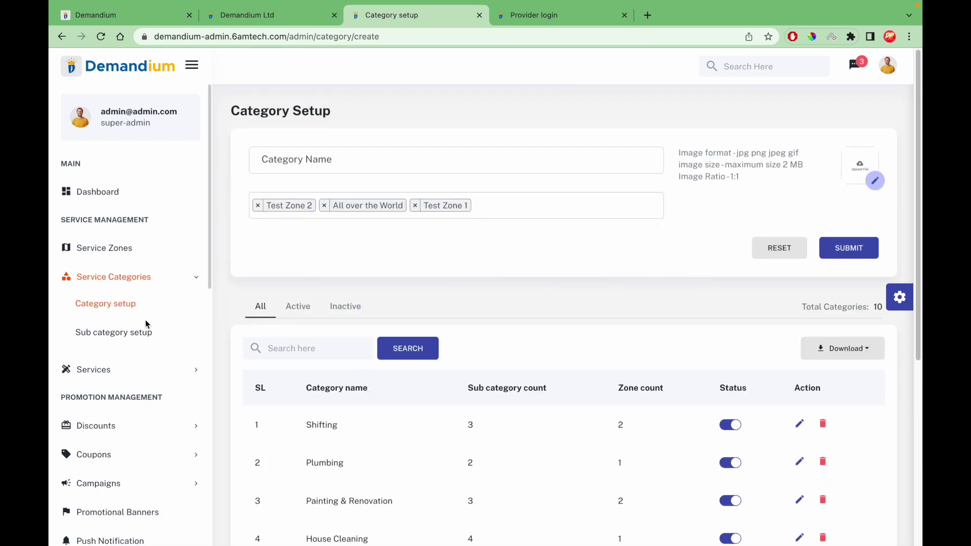
left_click(135, 332)
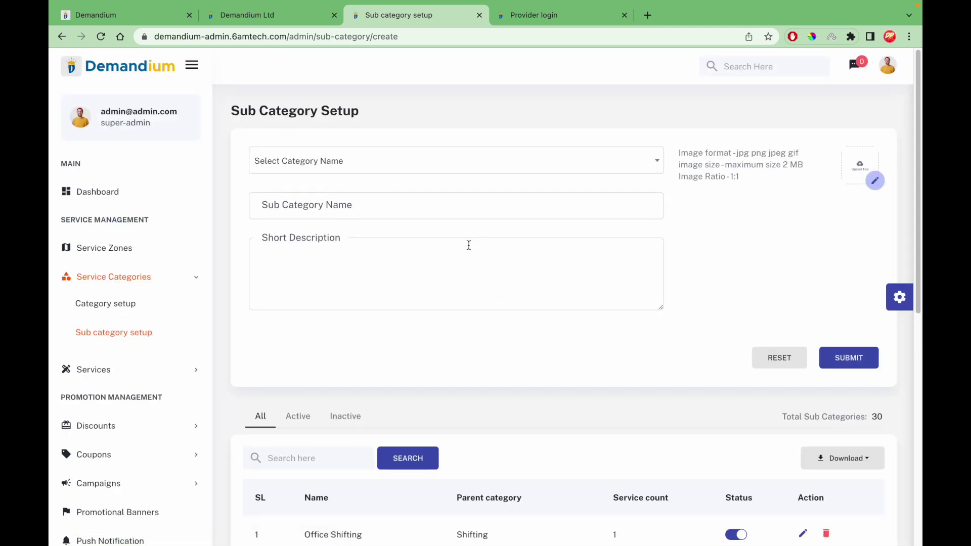
Scroll the 30 sub categories, from Office Shifting to Hair Spa, and expand Services
scroll(469, 245, "down", 5)
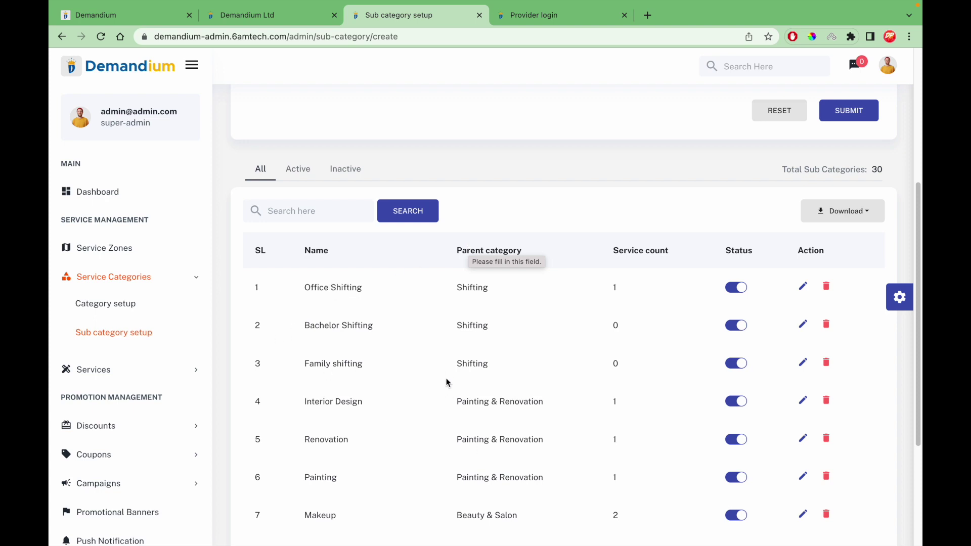
scroll(448, 393, "down", 1)
scroll(448, 384, "down", 3)
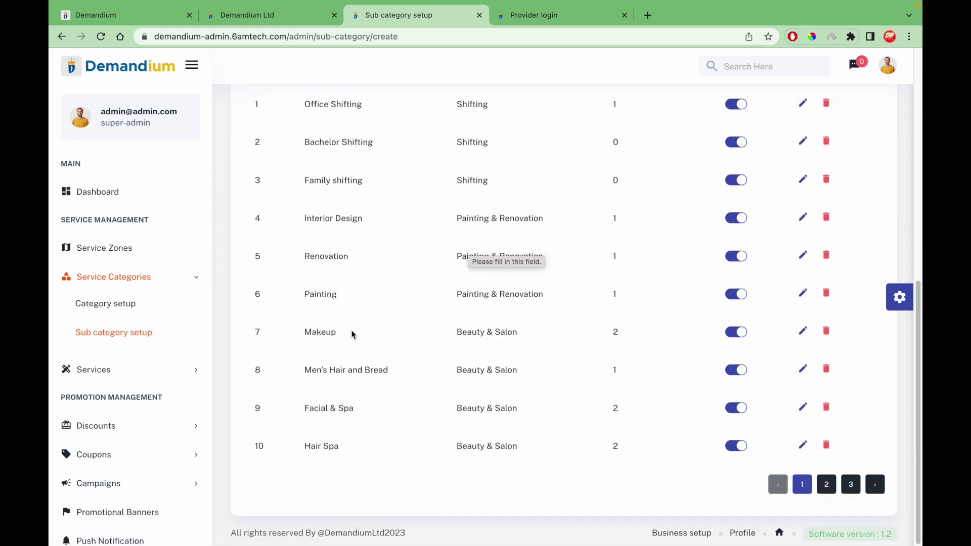
left_click(160, 377)
scroll(126, 304, "down", 5)
scroll(123, 304, "up", 5)
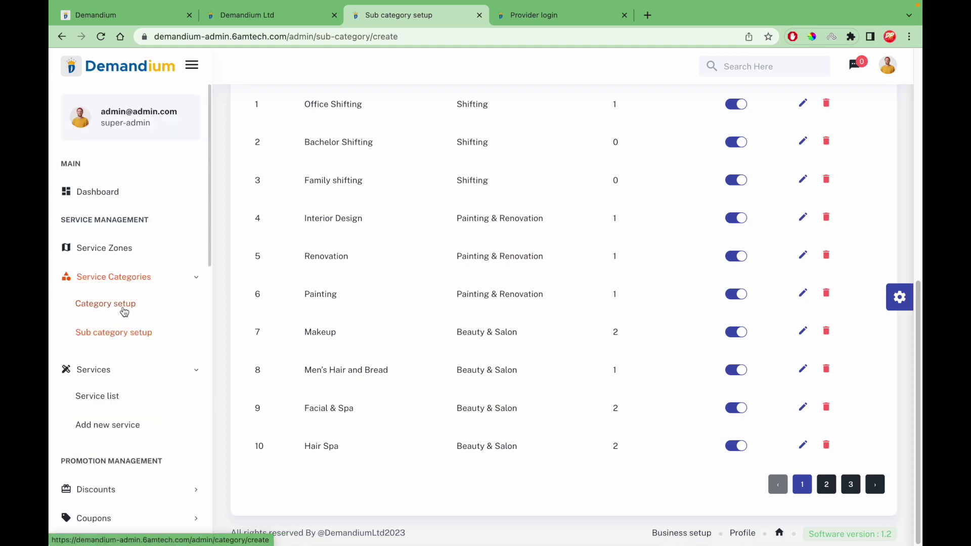
Browse the Service list table, then bring up the empty Add New Service form
left_click(101, 400)
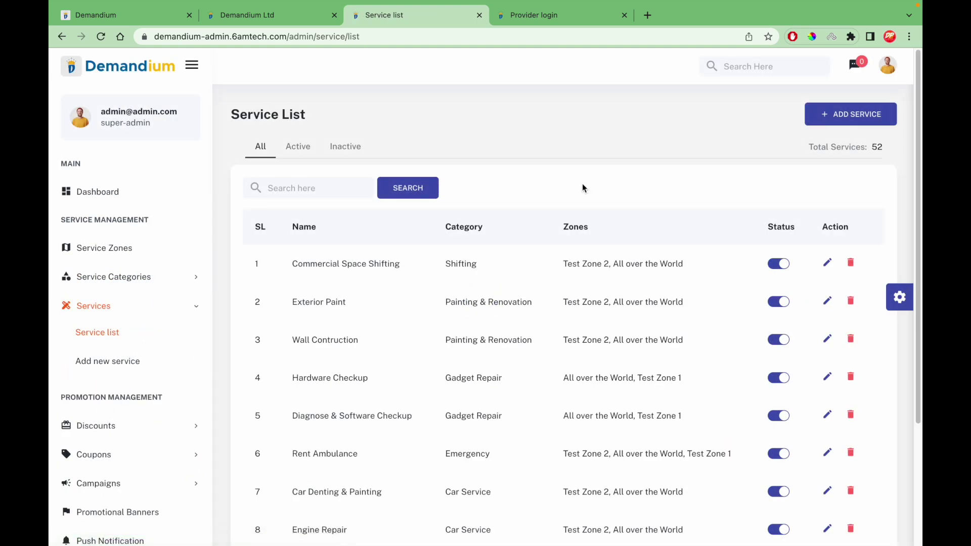
scroll(318, 293, "down", 3)
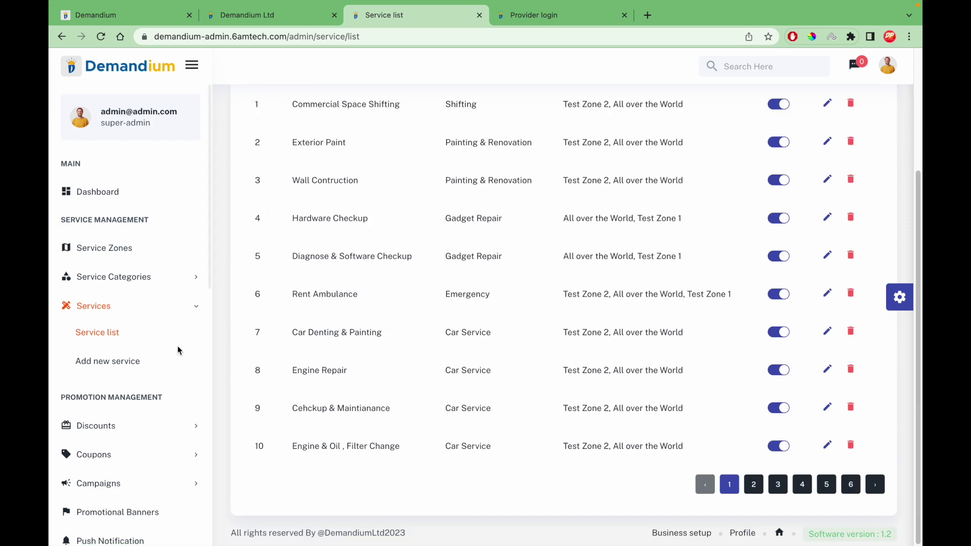
left_click(108, 361)
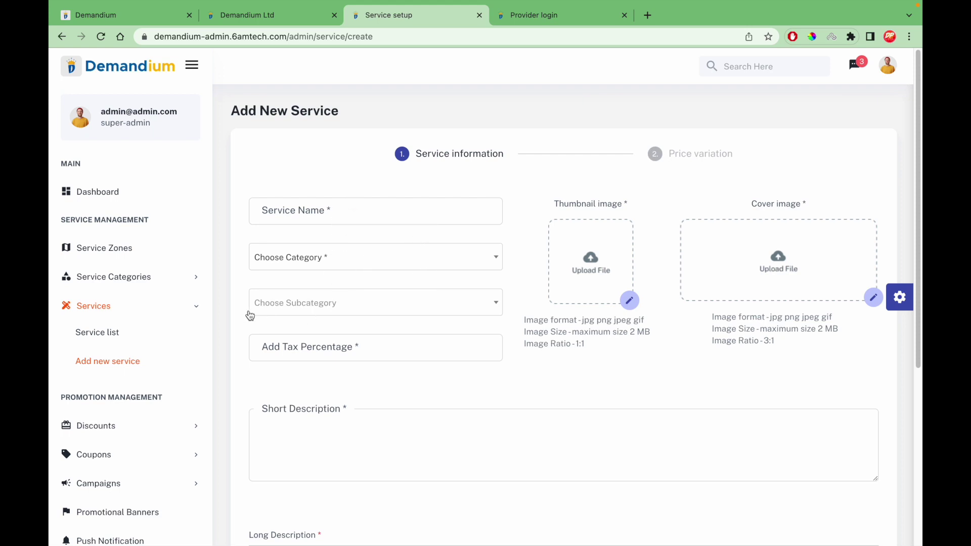
Scroll the Add New Service form and inspect its tax percentage field
scroll(410, 287, "down", 3)
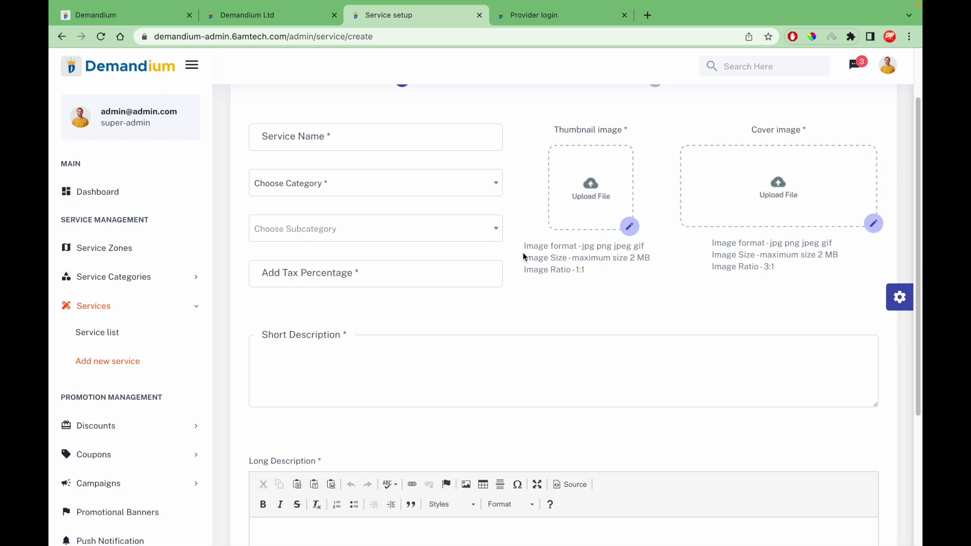
left_click(341, 271)
left_click(669, 319)
scroll(447, 272, "down", 4)
Look over the empty Short and Long Description fields, then expand Bookings in the sidebar
left_click(436, 276)
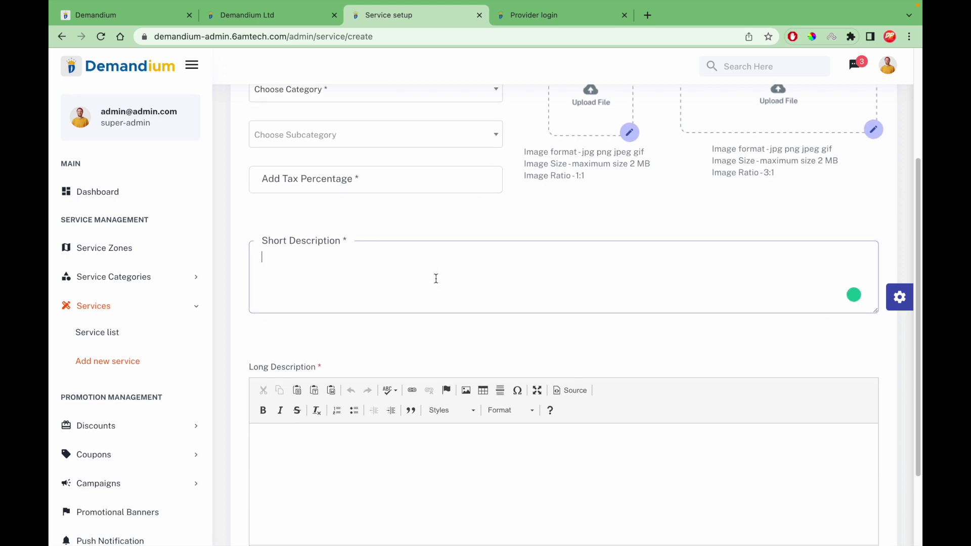
scroll(430, 303, "down", 4)
left_click(422, 328)
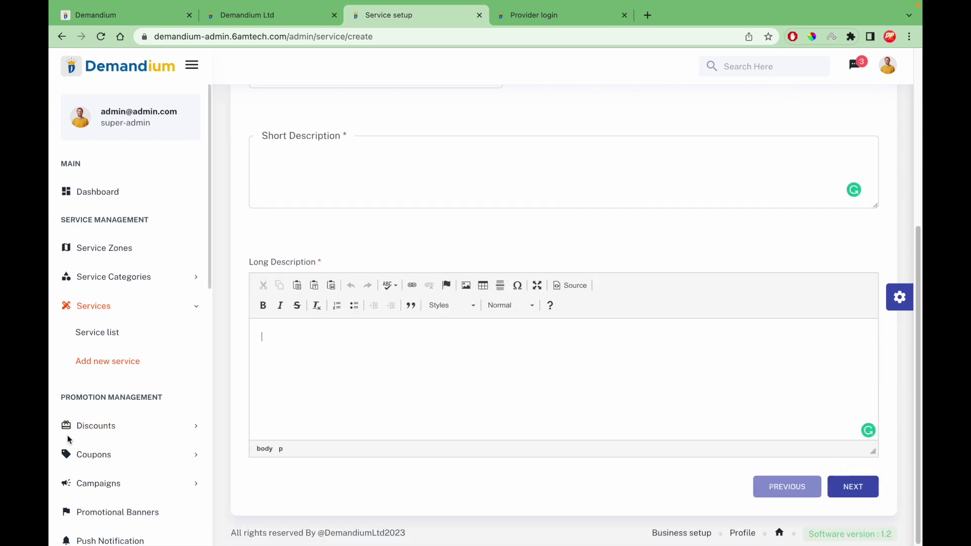
scroll(71, 430, "down", 3)
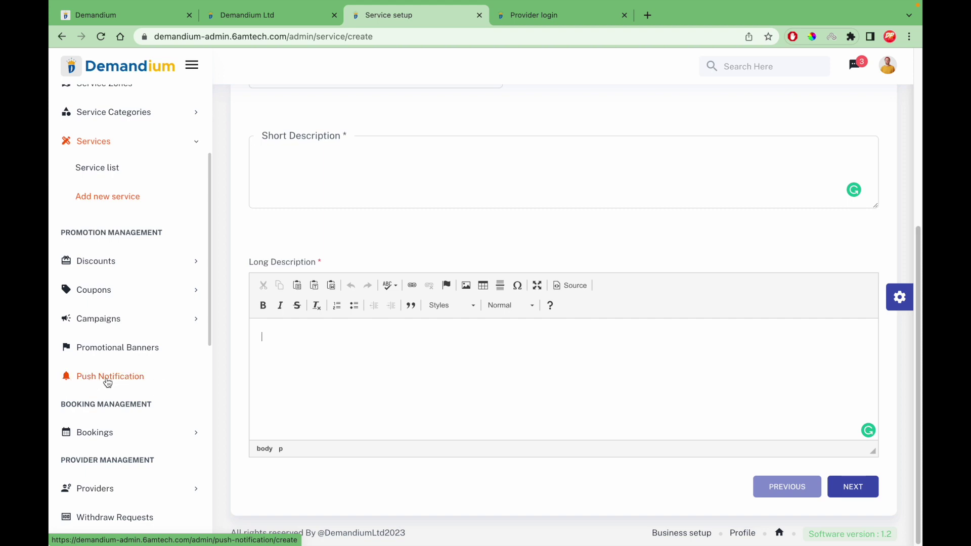
scroll(108, 383, "down", 2)
left_click(89, 334)
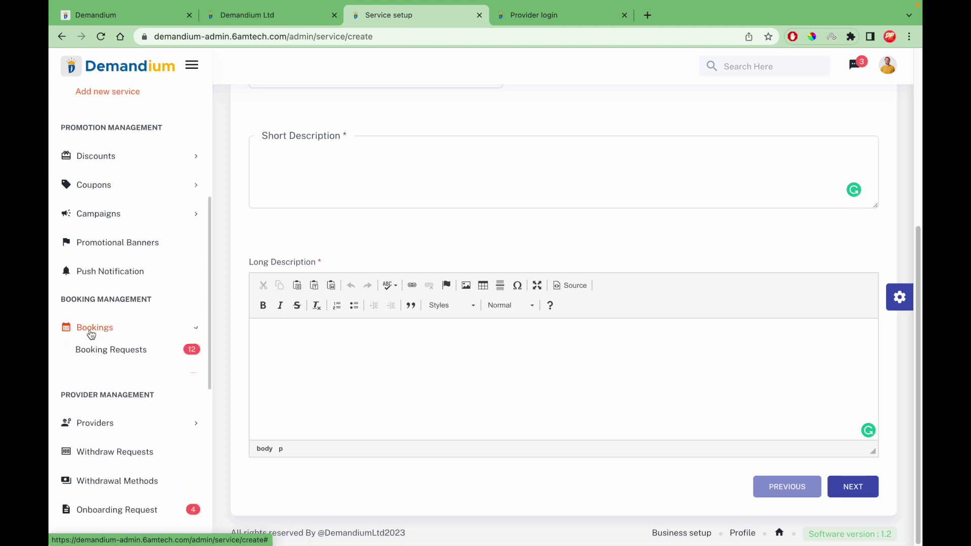
From the 12 pending Booking Requests, open the details of Paid booking 100025
left_click(125, 359)
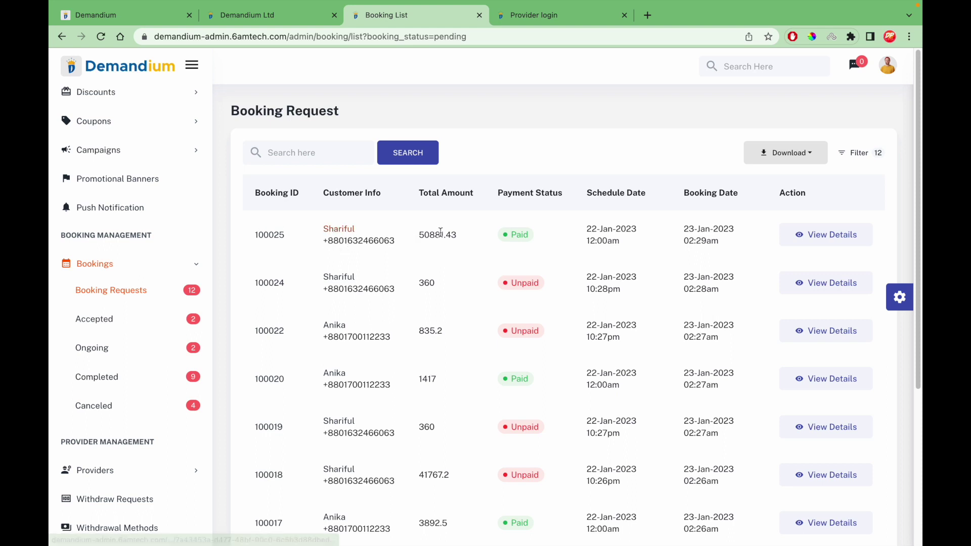
double_click(517, 235)
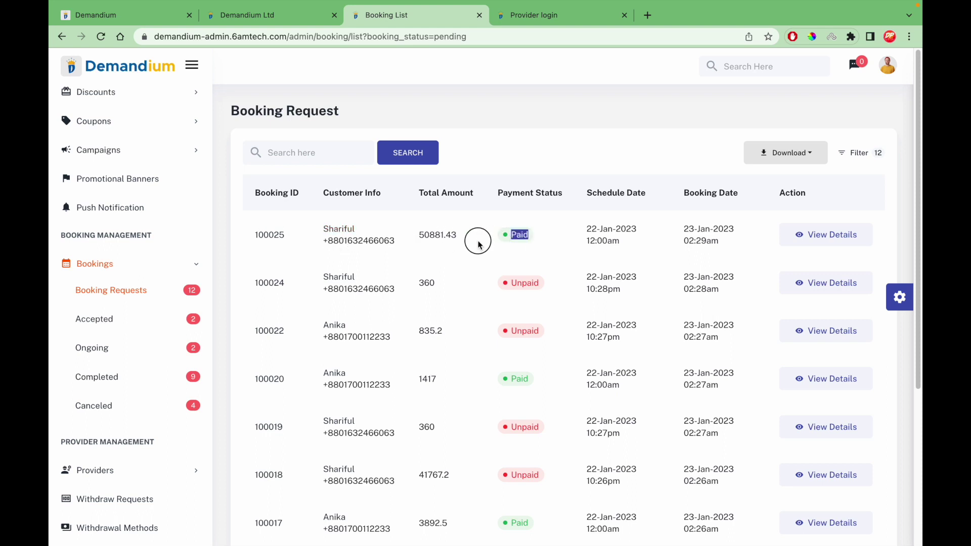
left_click(522, 244)
left_click(821, 243)
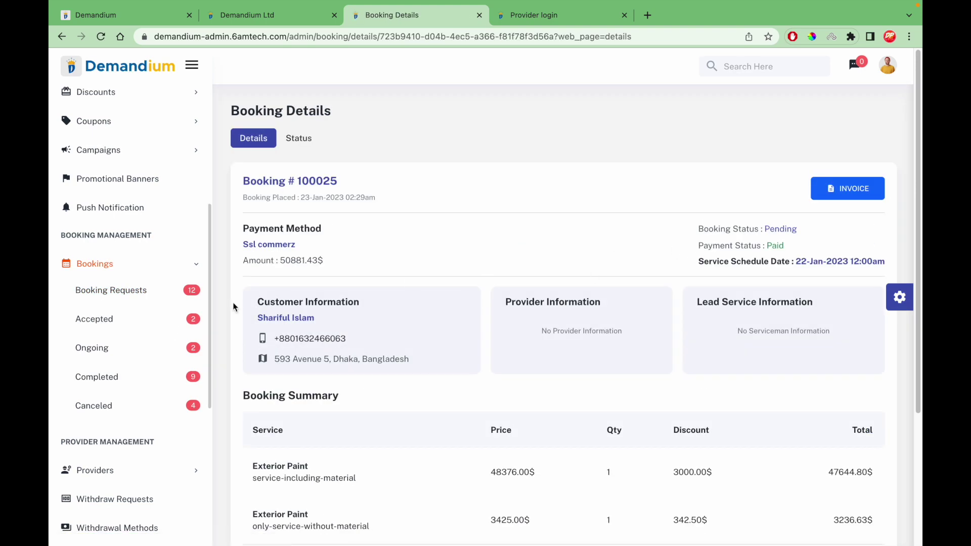
Check booking 100025's Status timeline, then expand Providers in the sidebar
scroll(376, 298, "down", 3)
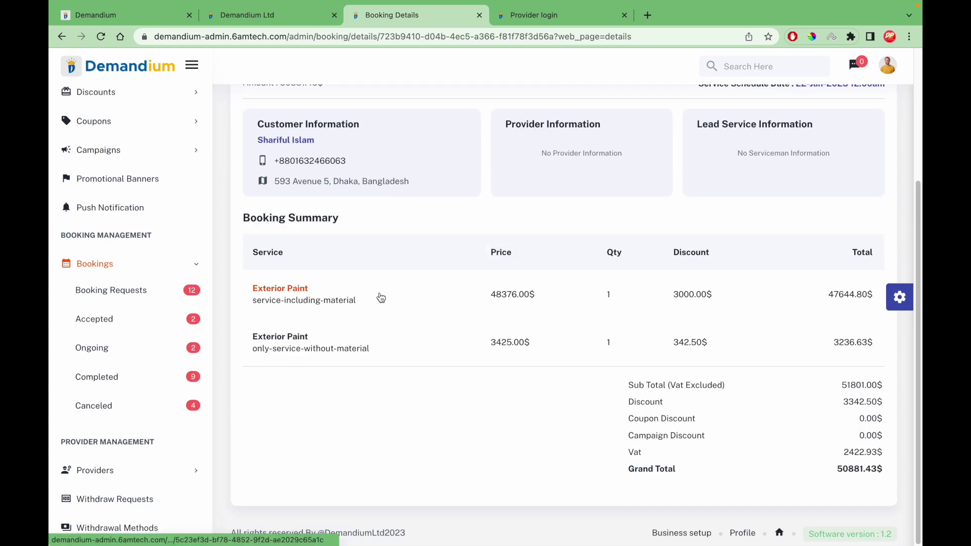
scroll(492, 316, "up", 3)
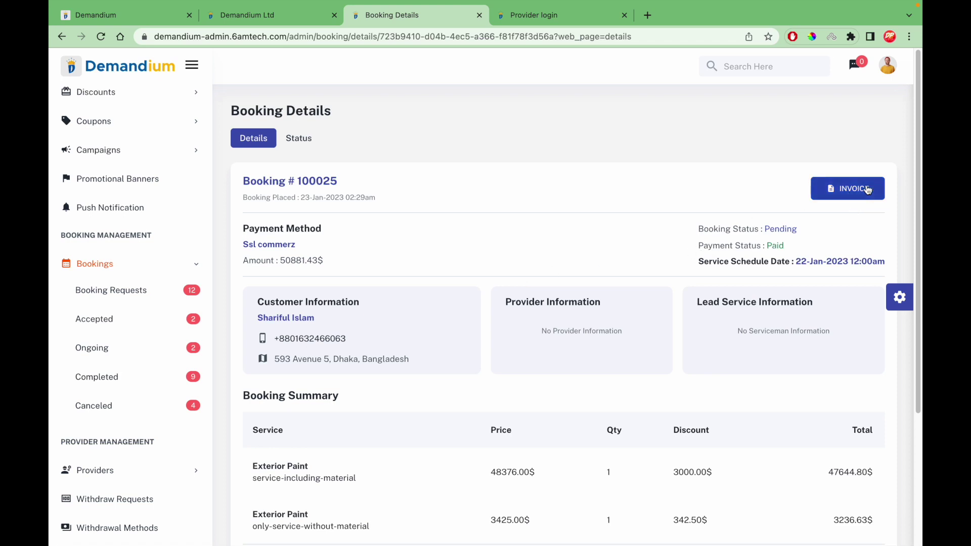
left_click(304, 140)
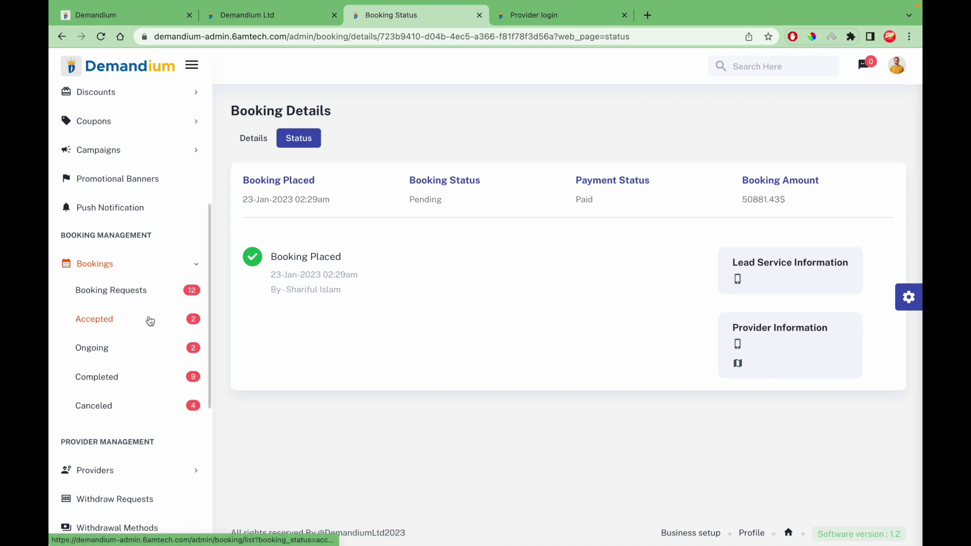
scroll(118, 435, "down", 3)
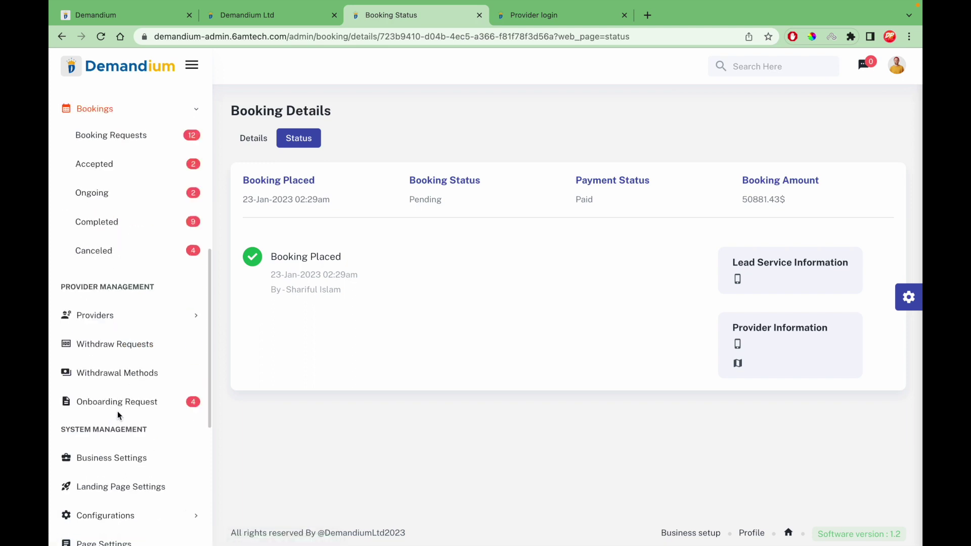
left_click(157, 317)
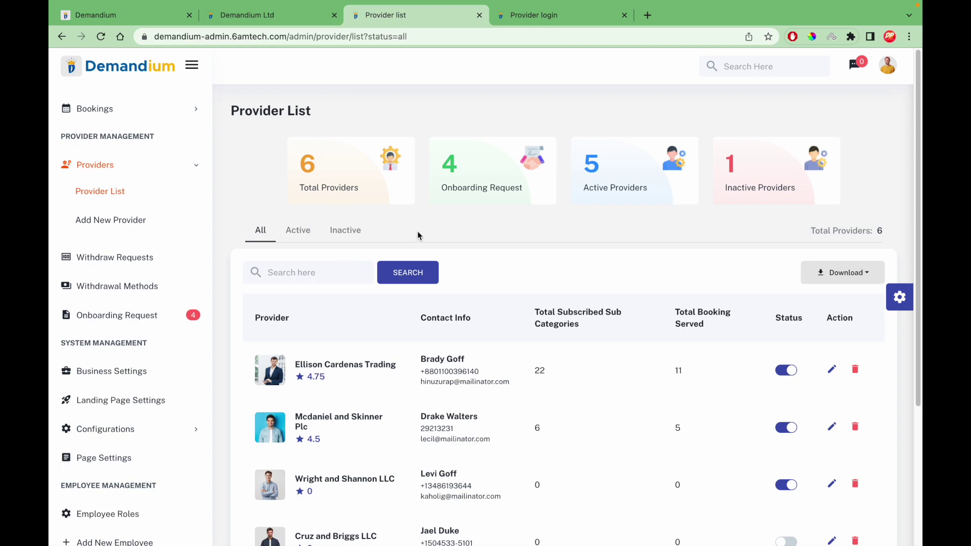
left_click(147, 25)
scroll(686, 210, "down", 5)
scroll(687, 214, "down", 15)
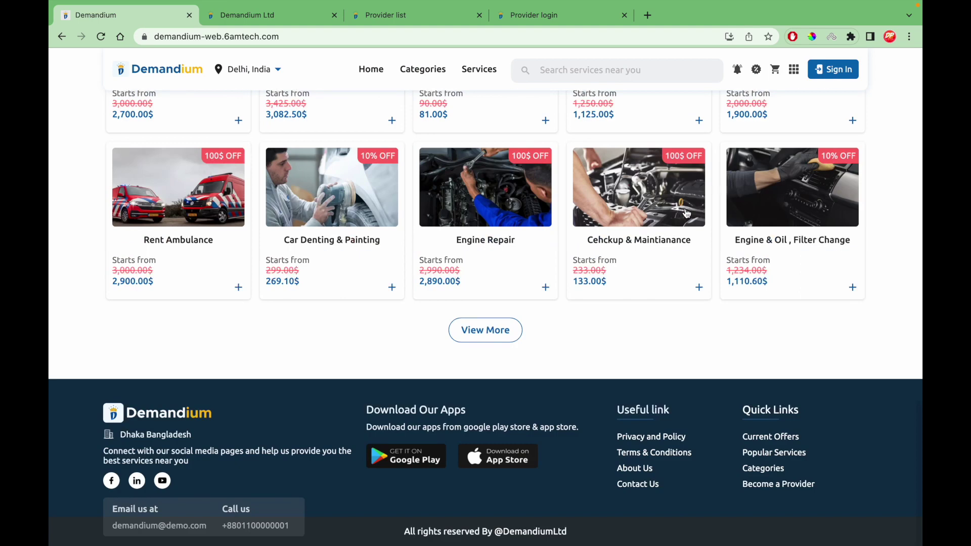
left_click(777, 487)
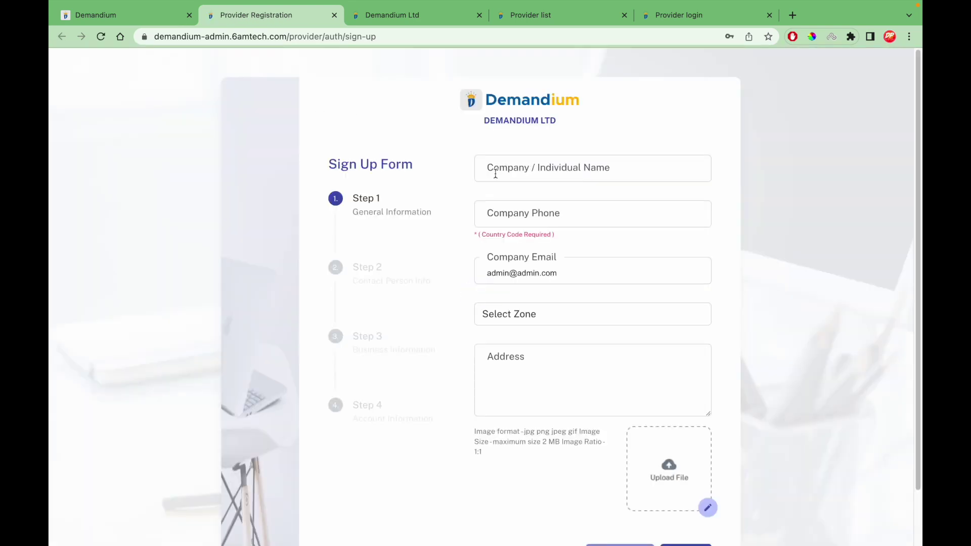
scroll(510, 219, "down", 2)
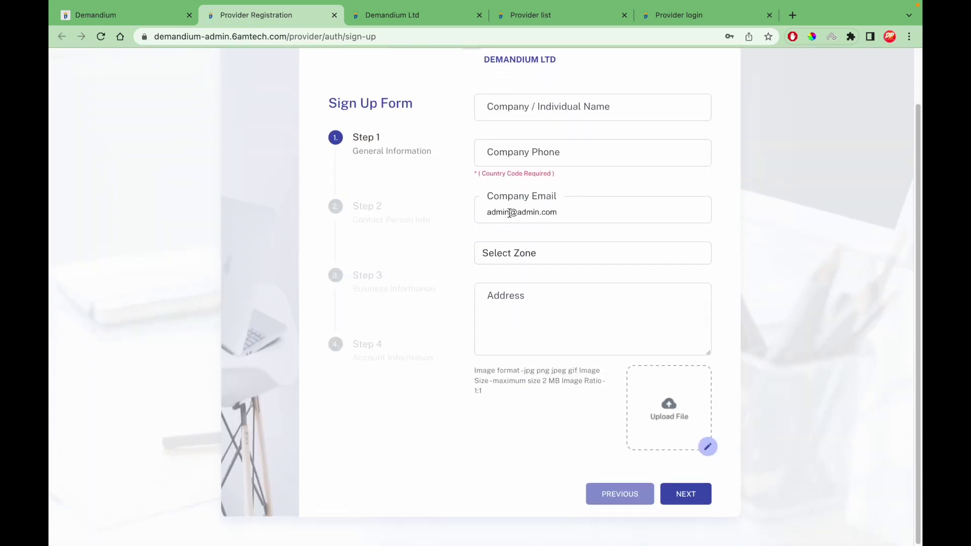
left_click(335, 15)
left_click(293, 18)
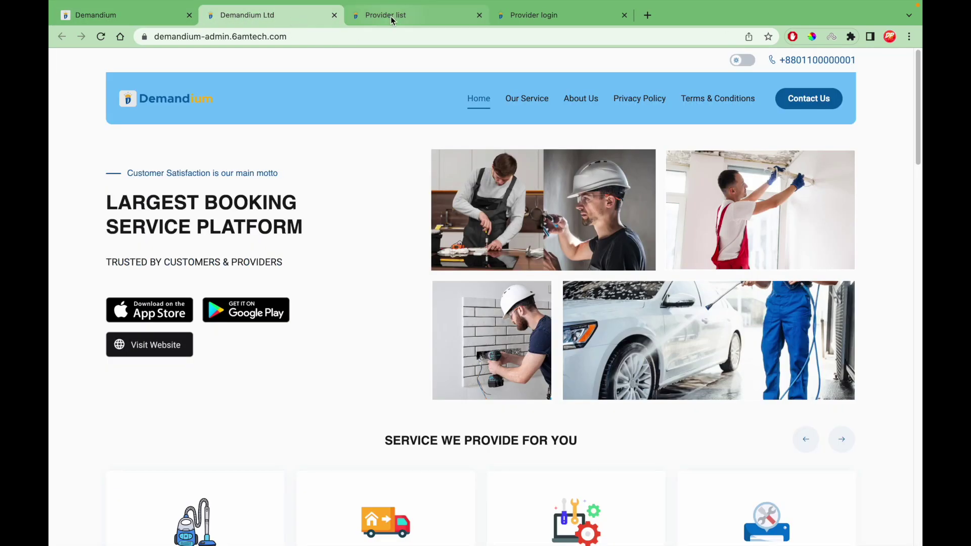
left_click(392, 19)
left_click(116, 197)
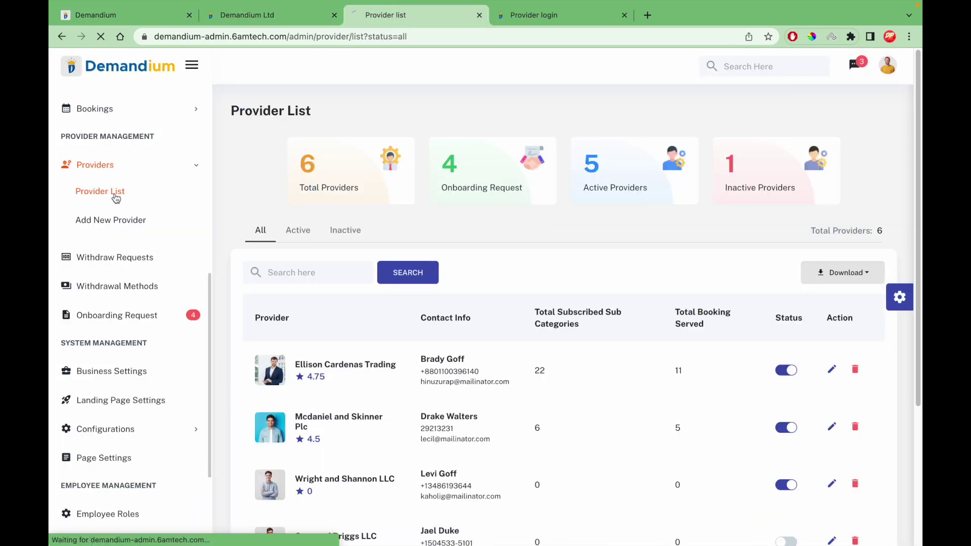
scroll(555, 354, "down", 3)
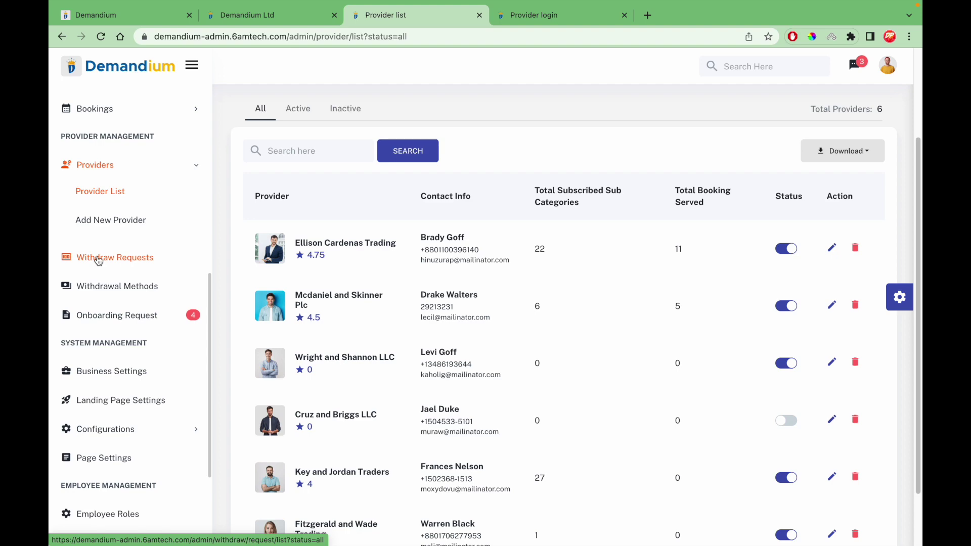
left_click(117, 289)
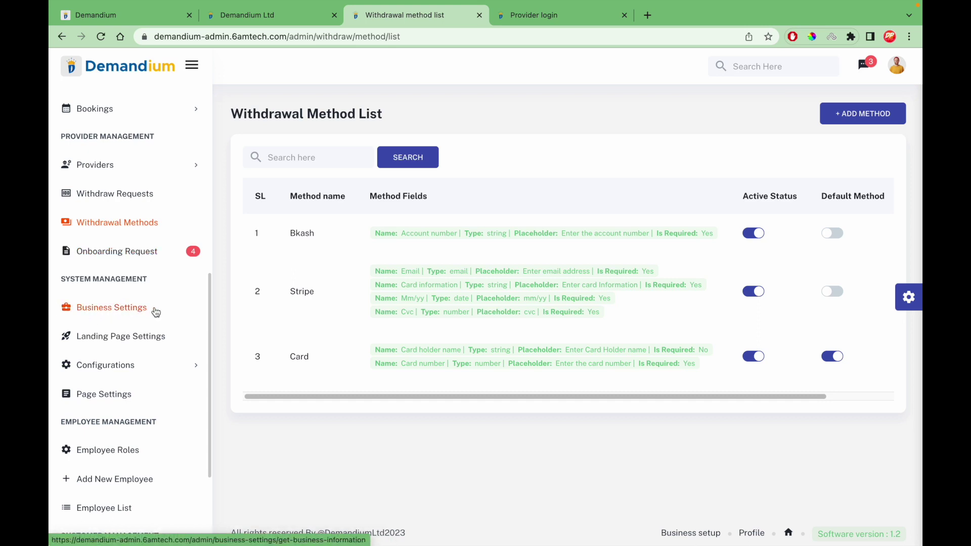
scroll(104, 390, "down", 3)
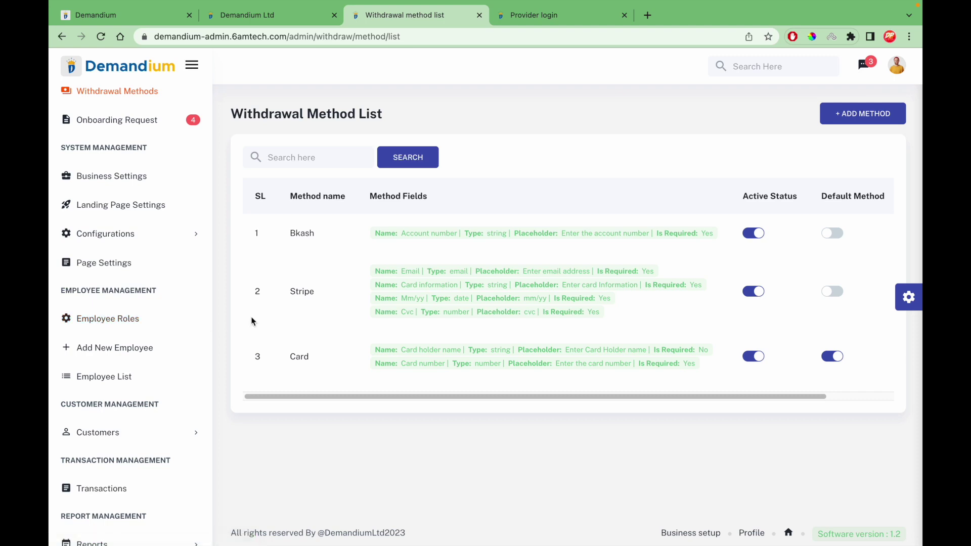
Review the Employee Roles form's Role Name field and module permissions, then open the Employee List
left_click(116, 355)
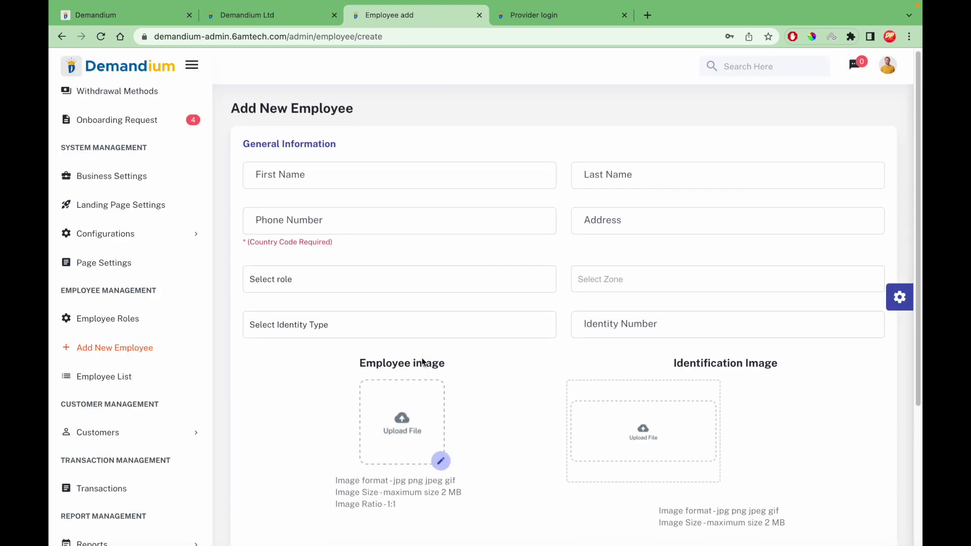
scroll(422, 357, "down", 4)
scroll(422, 357, "up", 4)
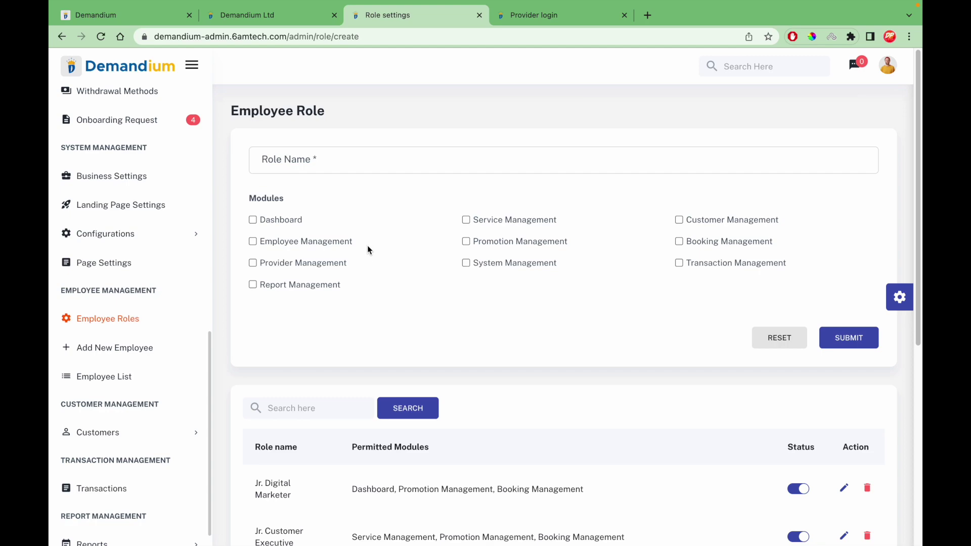
left_click(333, 163)
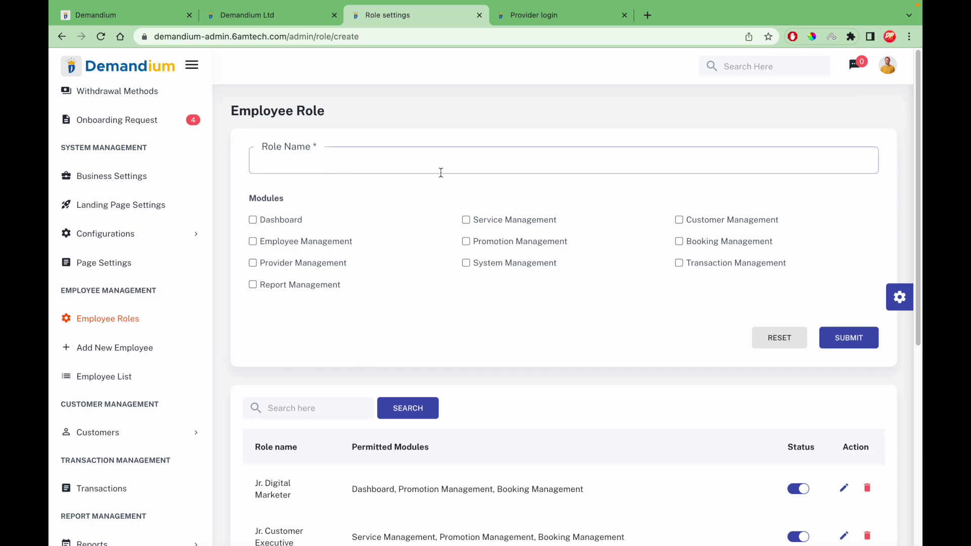
scroll(375, 259, "down", 4)
scroll(375, 258, "up", 4)
left_click(96, 379)
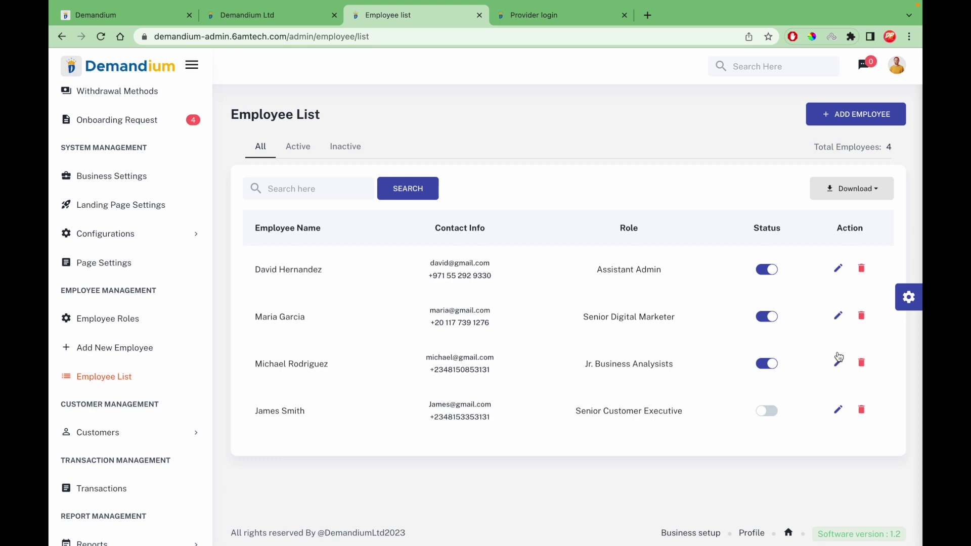
Expand the Customers and Reports sidebar menus, then return to the Provider List
left_click(130, 433)
scroll(128, 404, "down", 2)
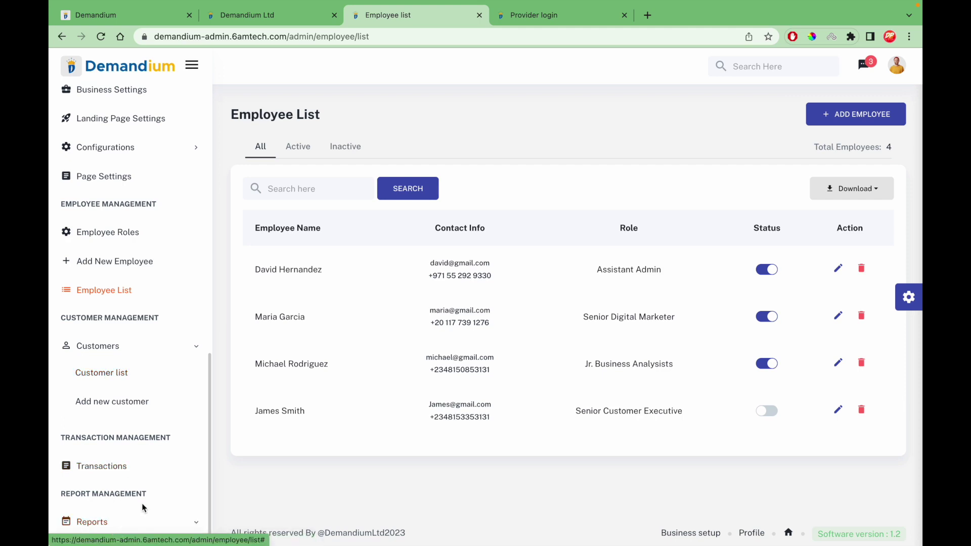
left_click(145, 522)
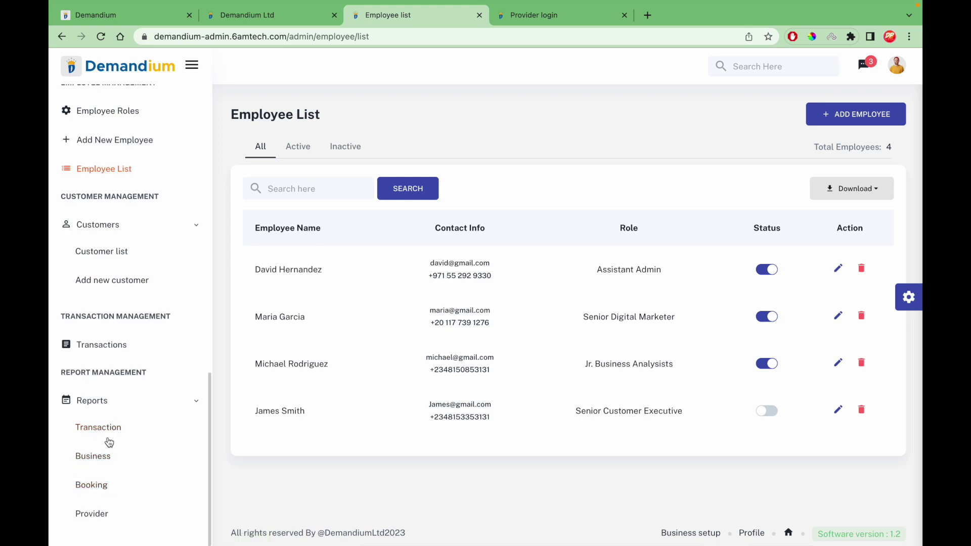
scroll(122, 244, "up", 10)
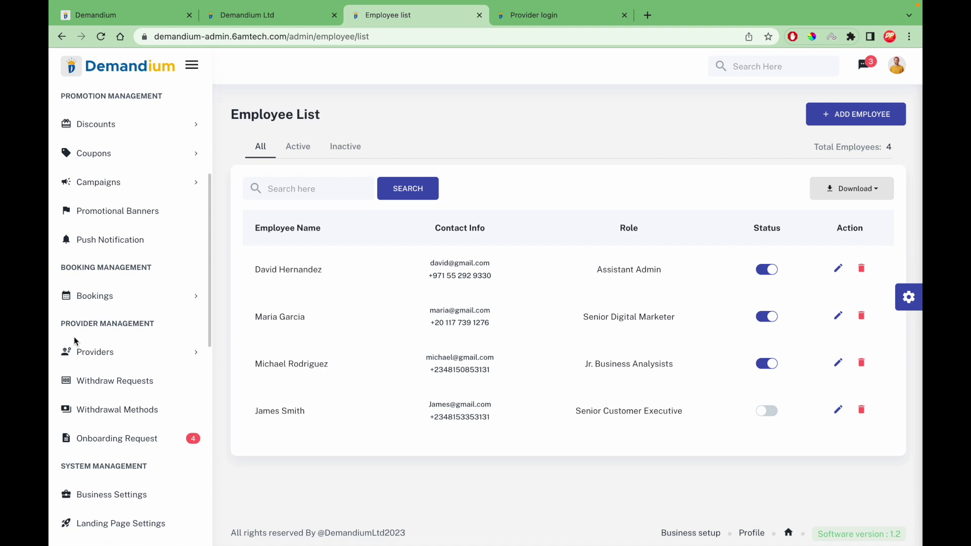
scroll(74, 335, "up", 5)
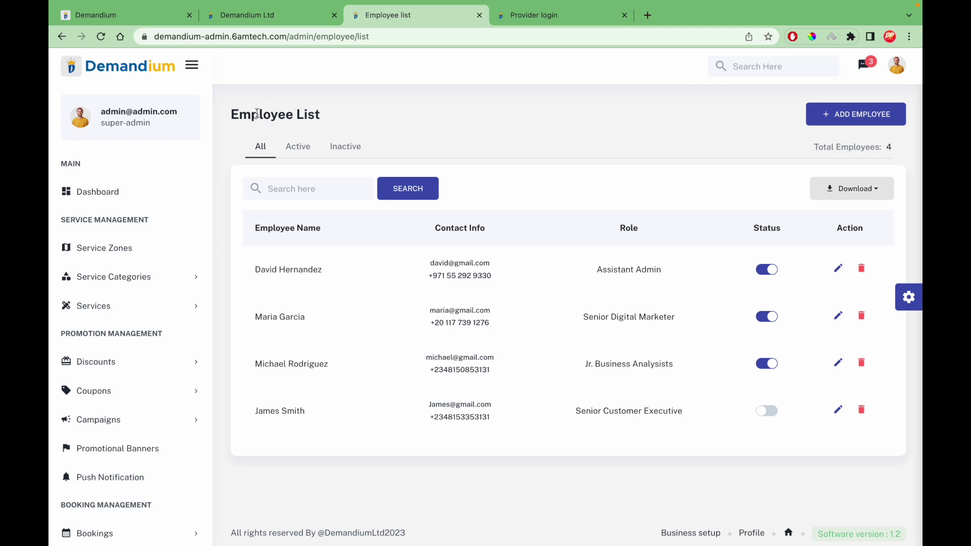
scroll(141, 424, "down", 10)
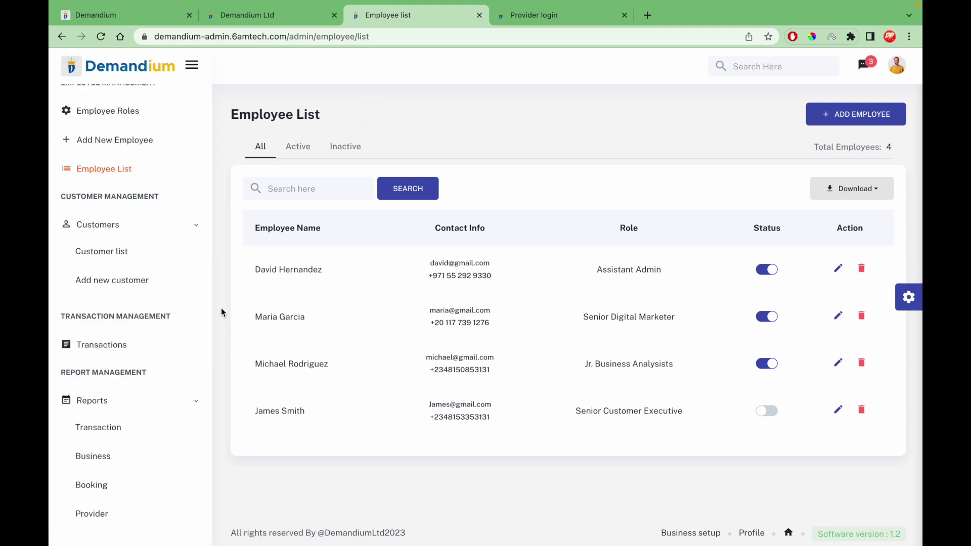
scroll(112, 309, "up", 9)
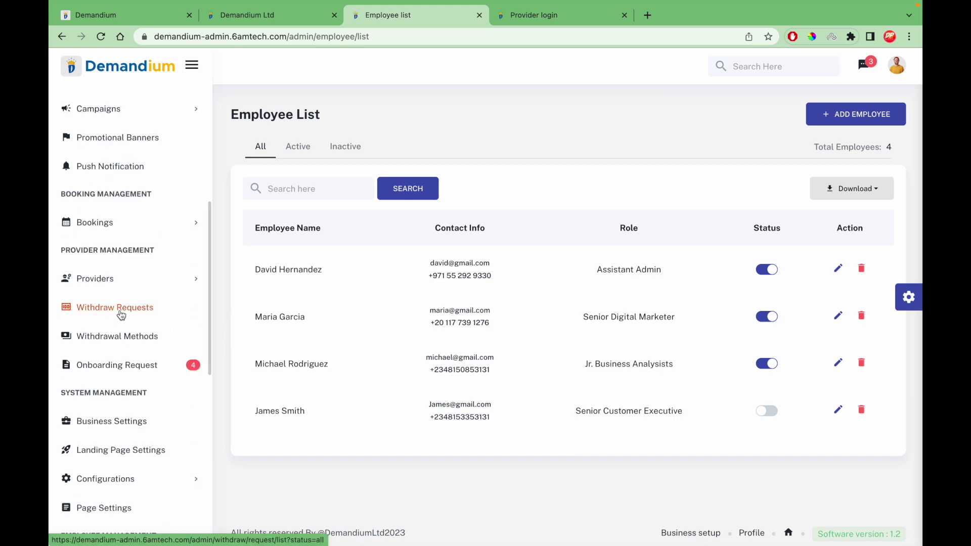
left_click(160, 279)
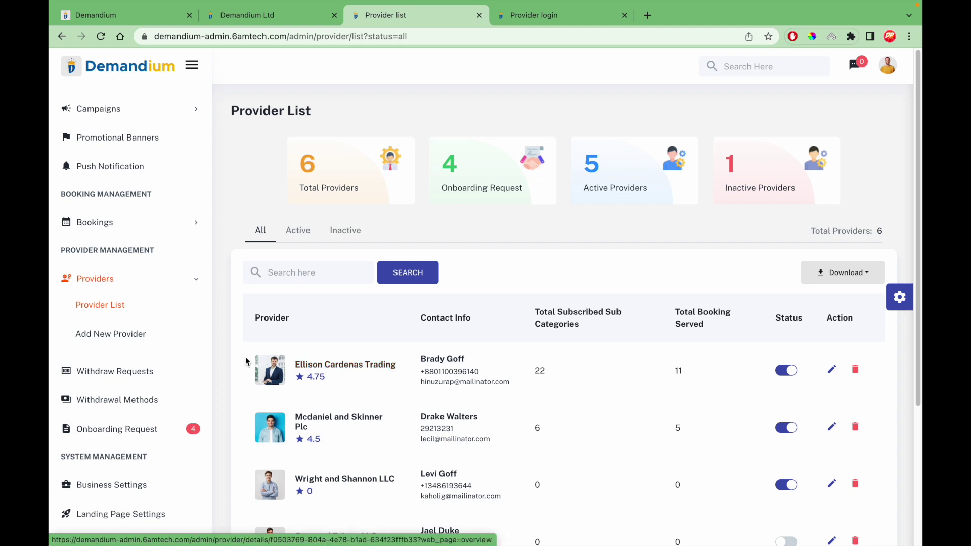
Scan the Provider List's names and columns, then open the newly arrived booking requests
left_click_drag(228, 362, 405, 362)
left_click(407, 352)
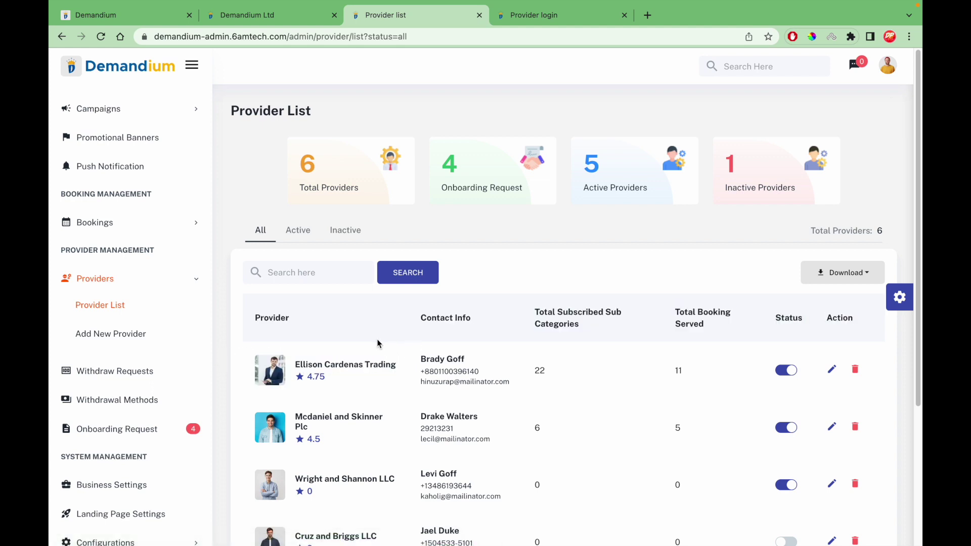
scroll(415, 337, "down", 2)
scroll(415, 336, "up", 2)
double_click(269, 318)
left_click(271, 319)
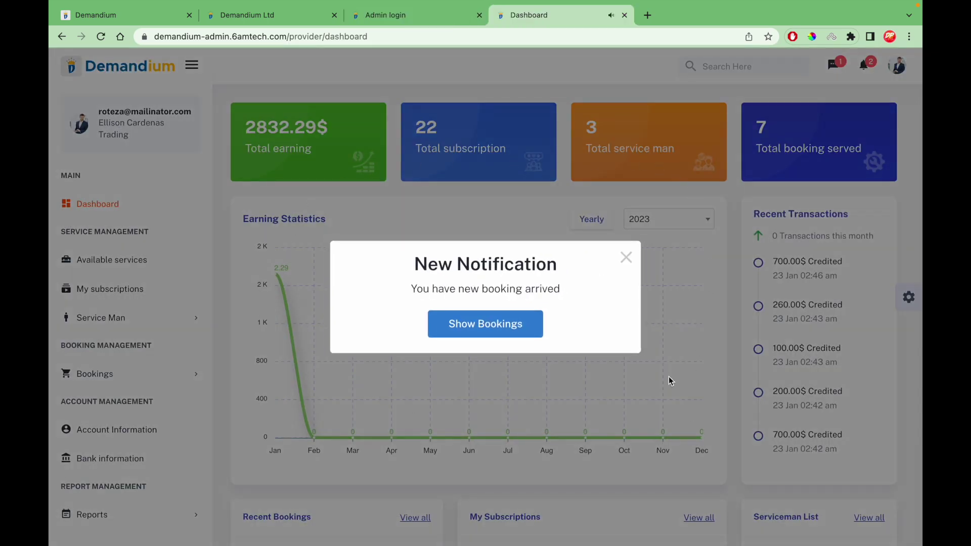
left_click(484, 324)
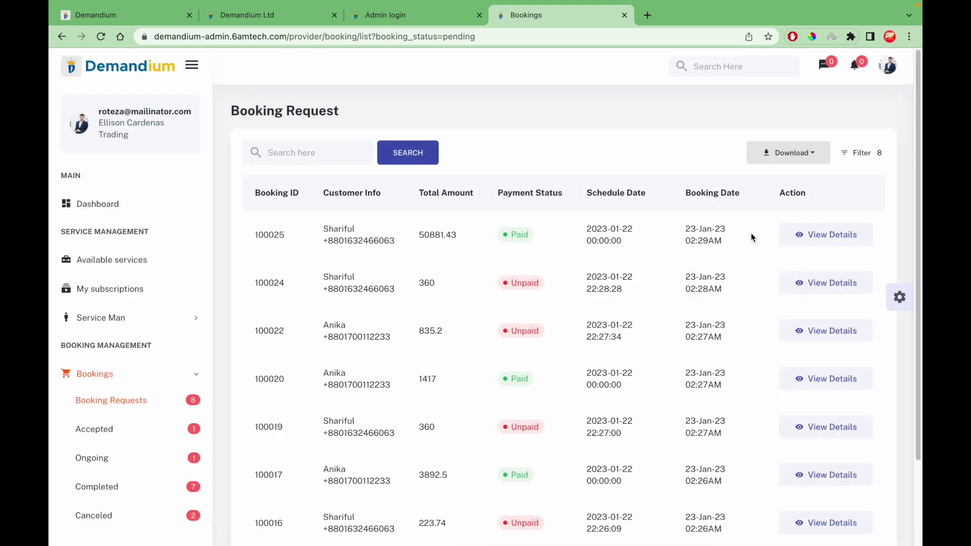
Return to the provider Dashboard, dismiss the new-booking popup, and open the Serviceman List
left_click(91, 205)
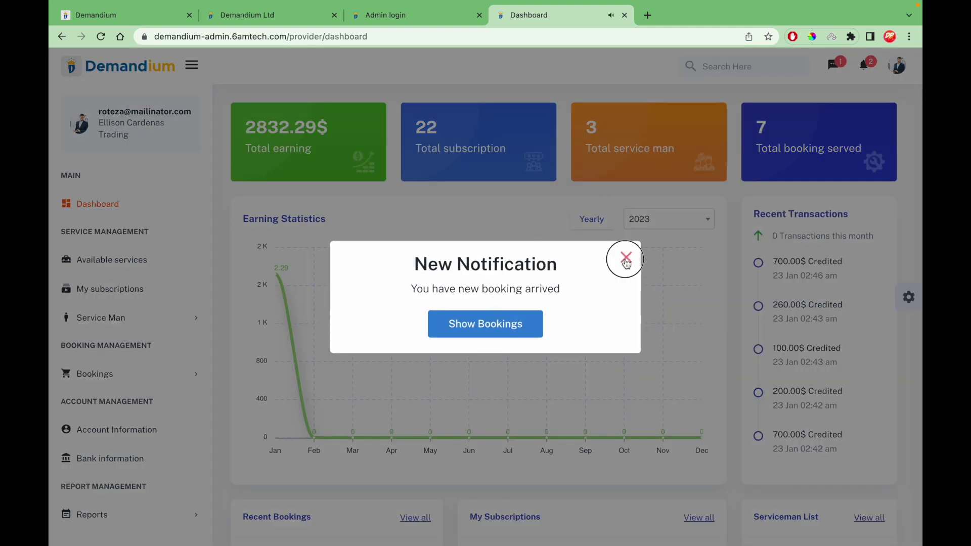
left_click(625, 256)
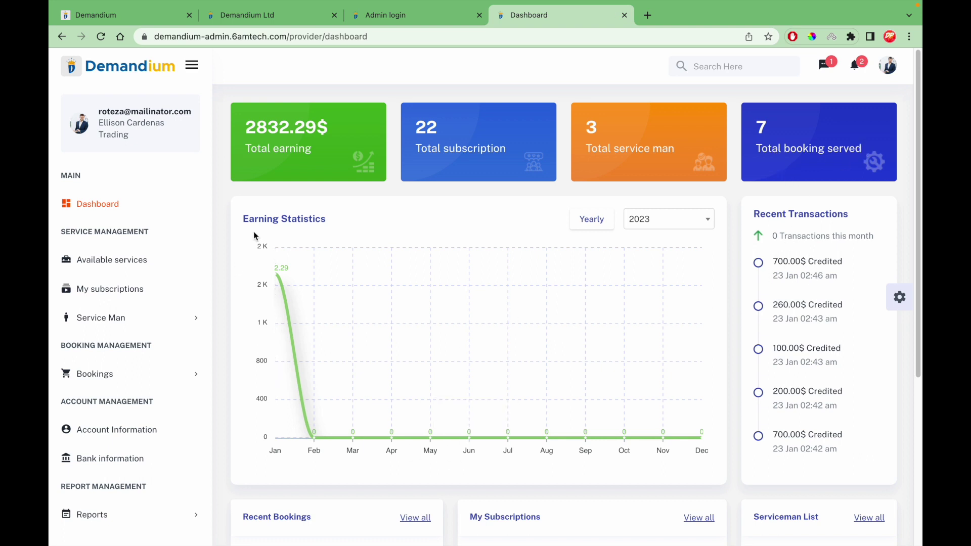
scroll(316, 293, "down", 3)
scroll(318, 293, "down", 2)
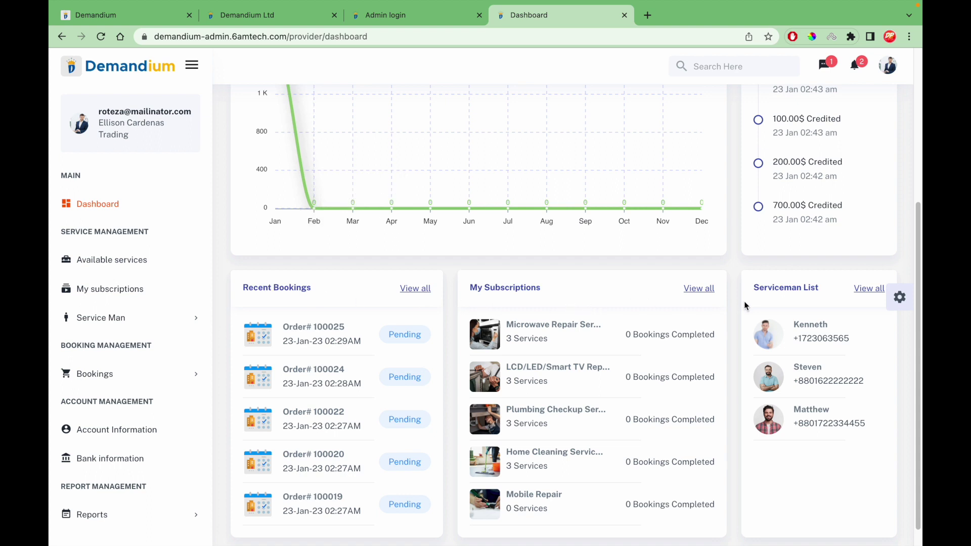
scroll(796, 292, "down", 1)
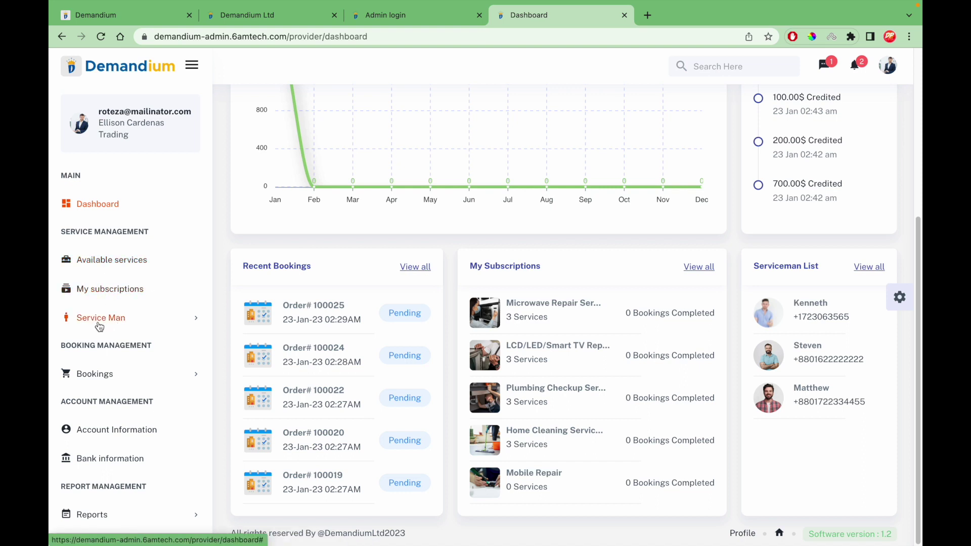
left_click(172, 326)
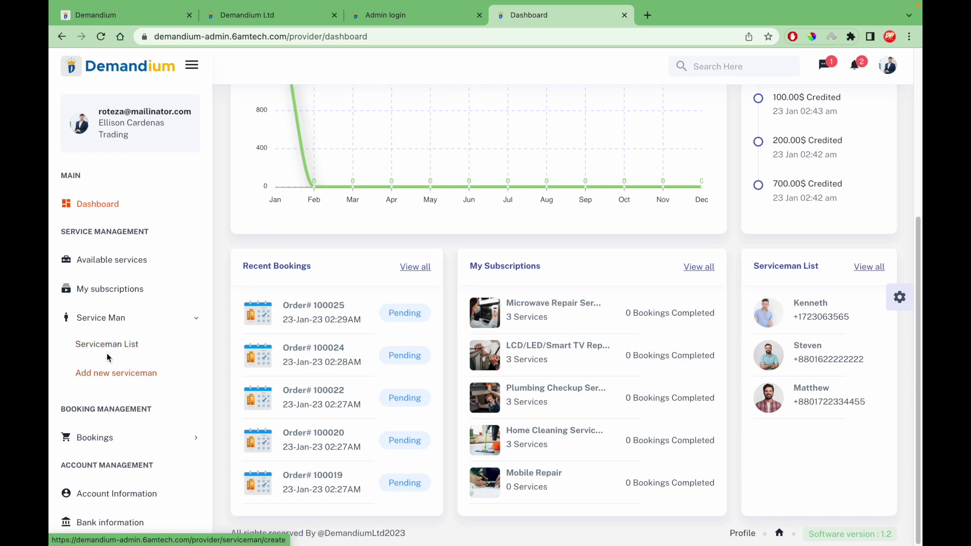
left_click(108, 346)
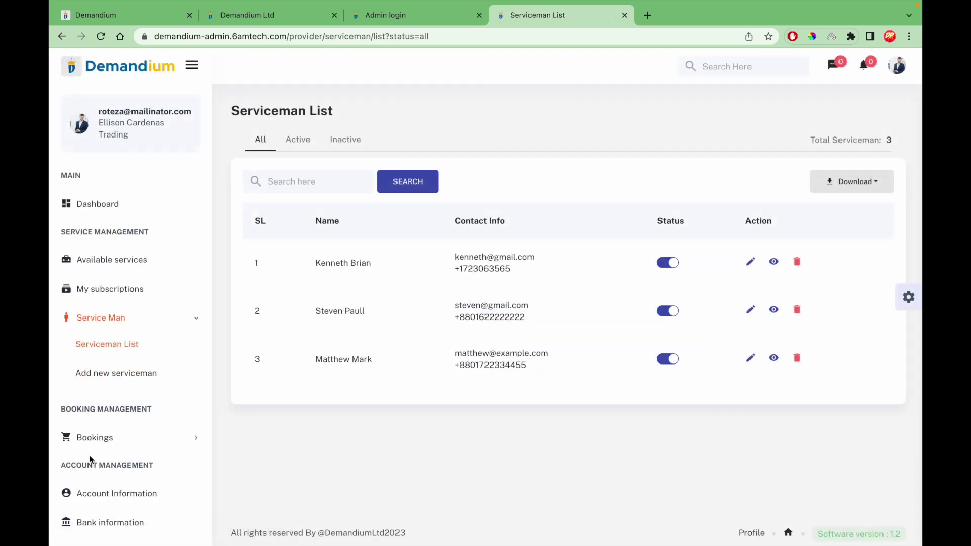
left_click(83, 439)
scroll(129, 395, "down", 4)
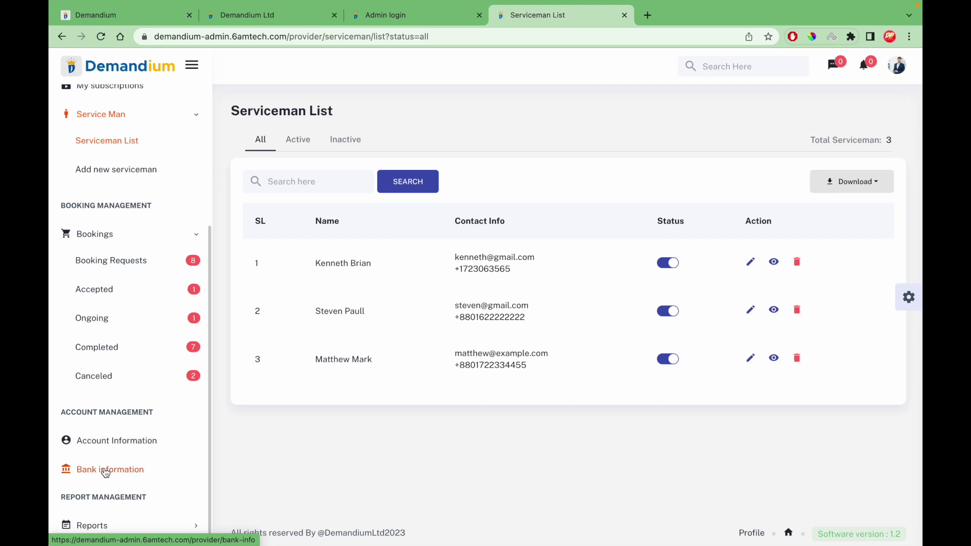
scroll(133, 463, "down", 1)
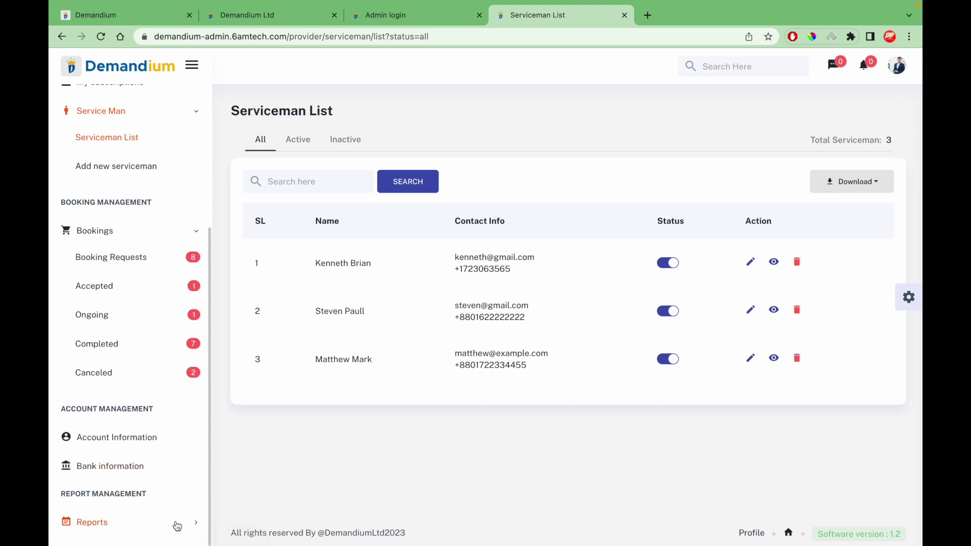
left_click(183, 523)
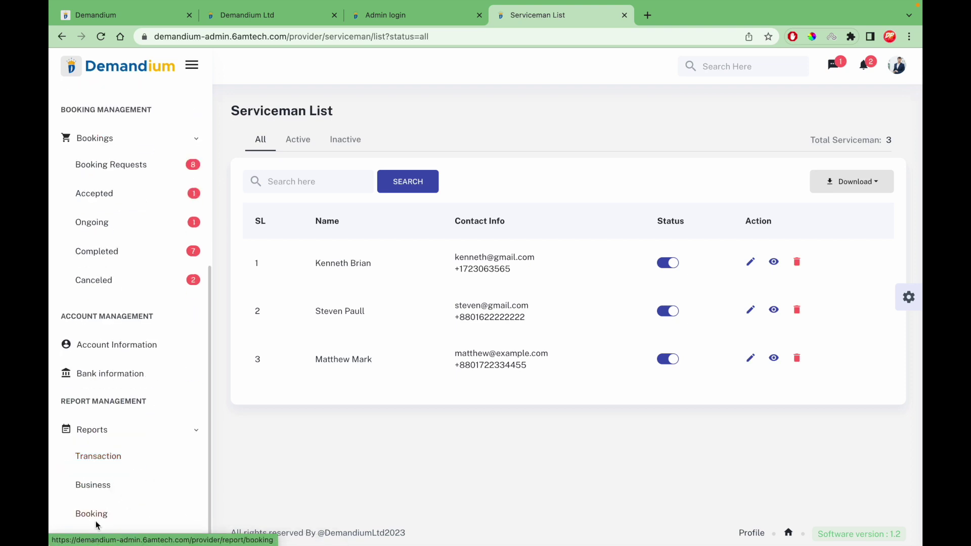
scroll(71, 394, "up", 6)
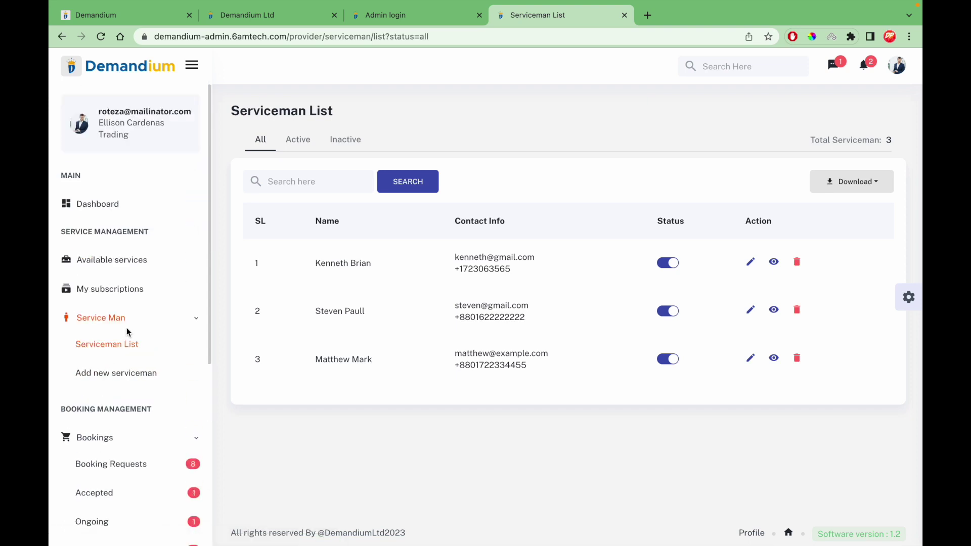
left_click(112, 213)
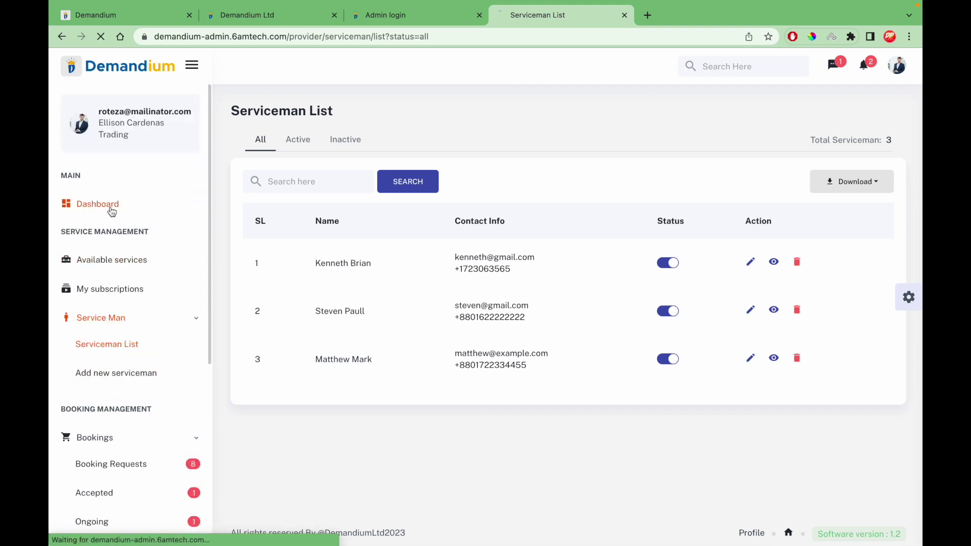